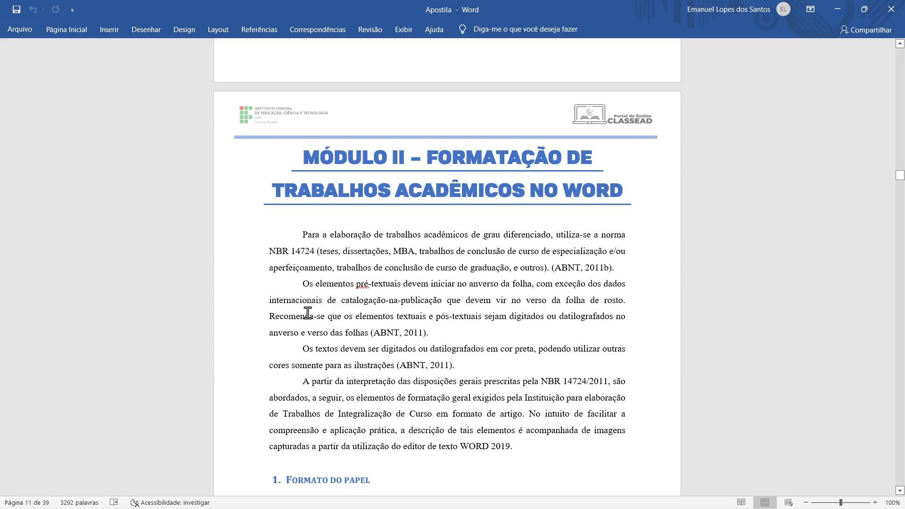
Switch to the Word window holding the paper 'O ESPORTE E O ENSINO MÉDIO...'
scroll(243, 297, down, 3)
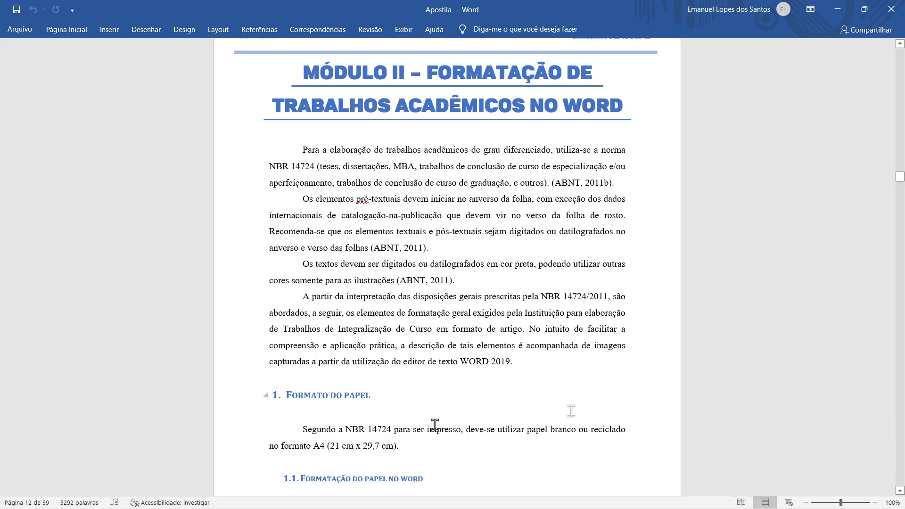
click(529, 494)
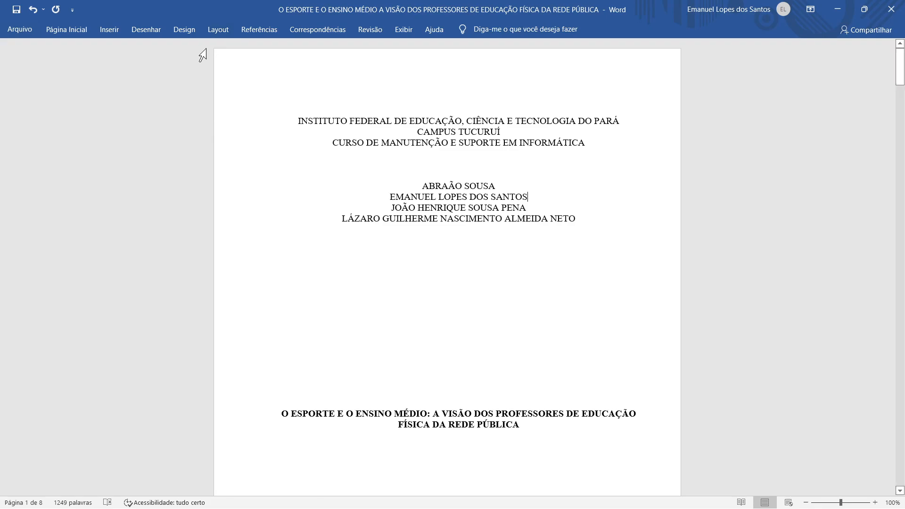
Select and deselect the cover header and author lines, then bring up the Layout ribbon
drag(295, 121, 604, 245)
click(579, 222)
drag(295, 117, 532, 188)
click(511, 189)
click(219, 30)
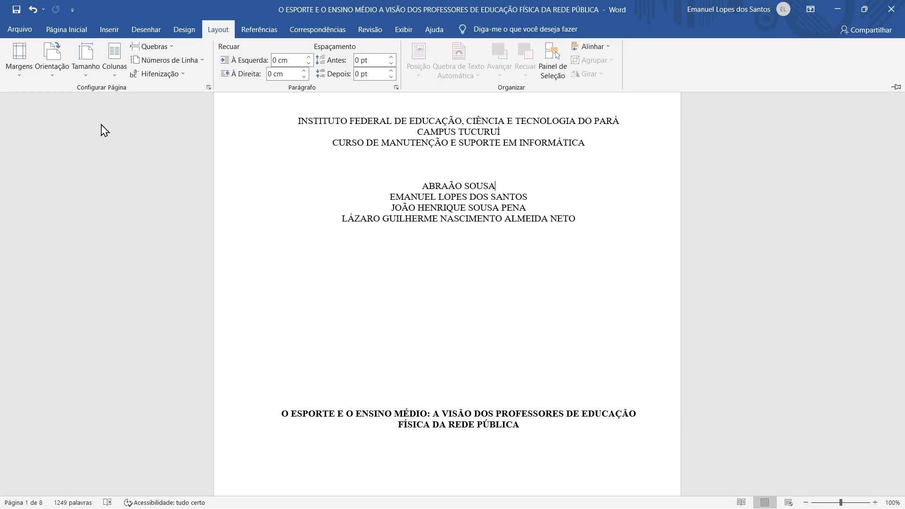
Try the Executivo and Ofício paper sizes, then settle on A4 (21 x 29,7 cm)
click(74, 77)
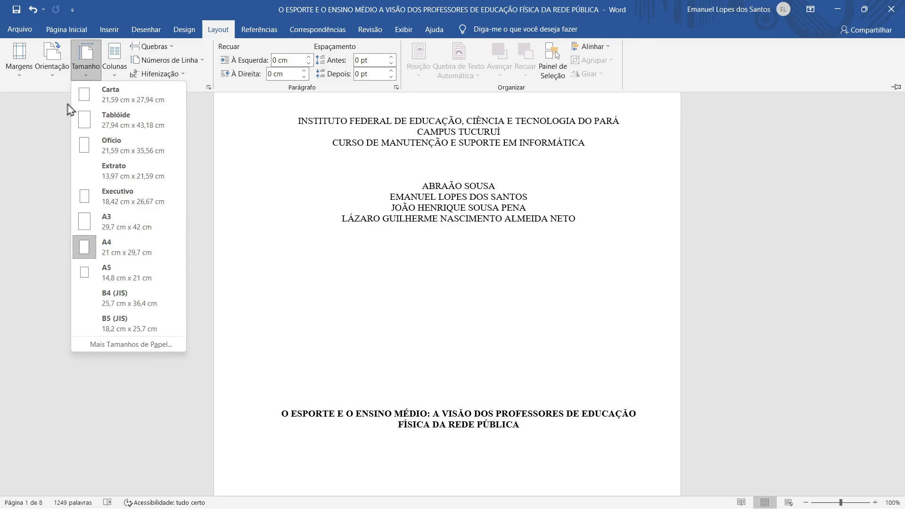
click(103, 254)
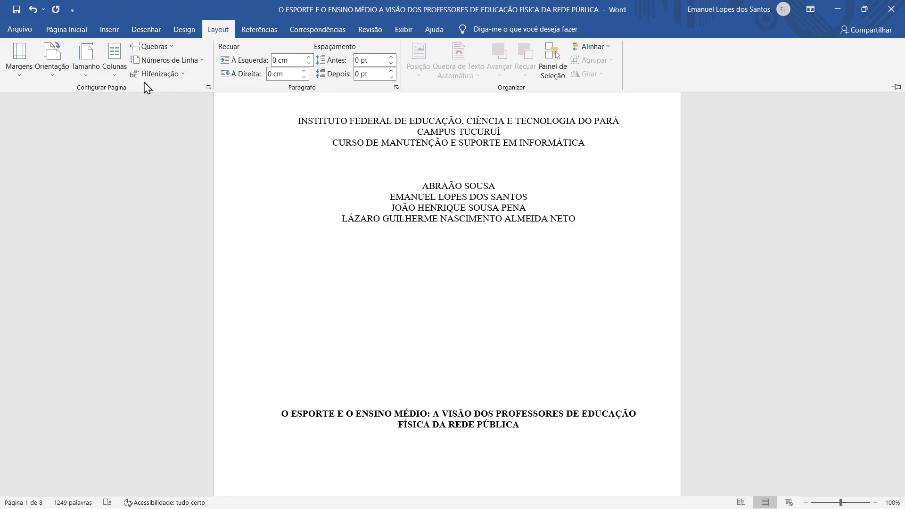
click(81, 77)
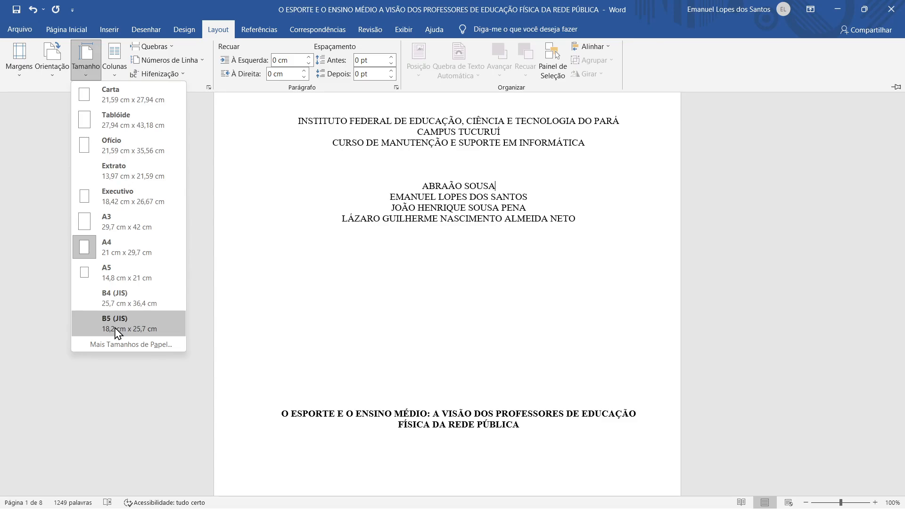
click(136, 206)
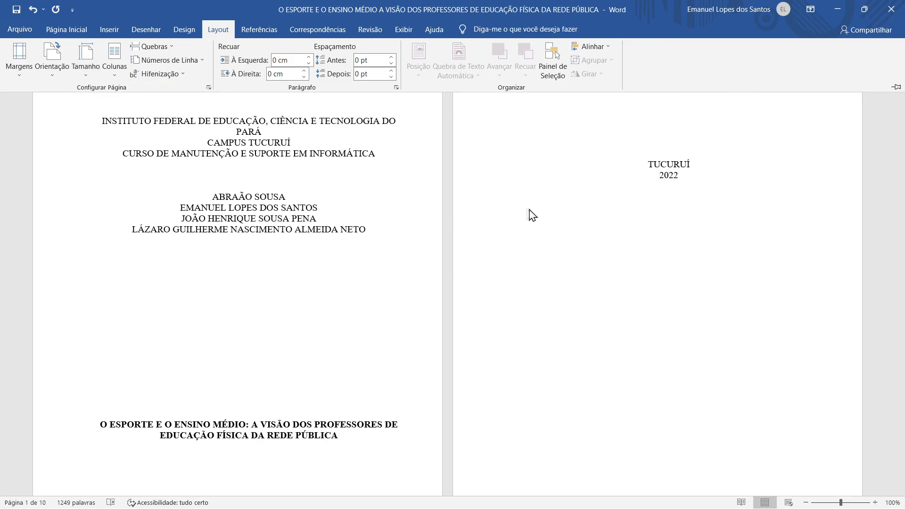
scroll(479, 238, down, 7)
scroll(482, 233, up, 7)
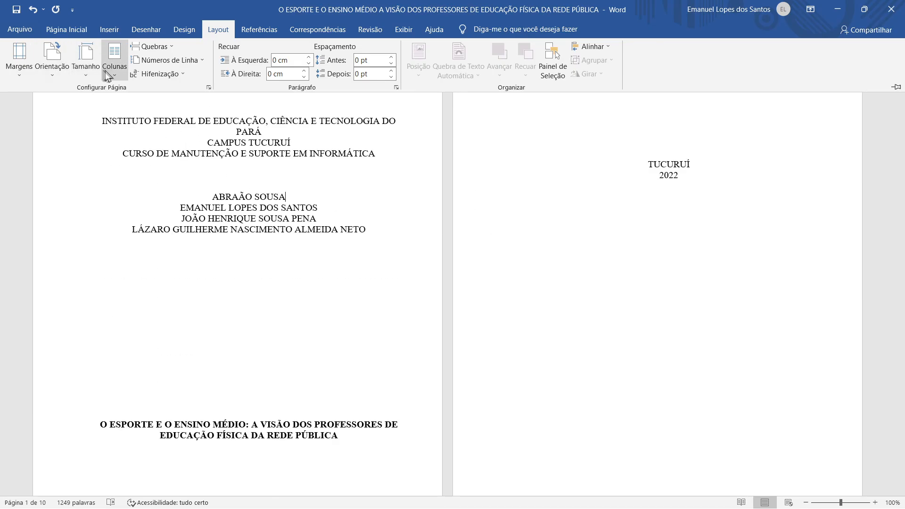
click(85, 60)
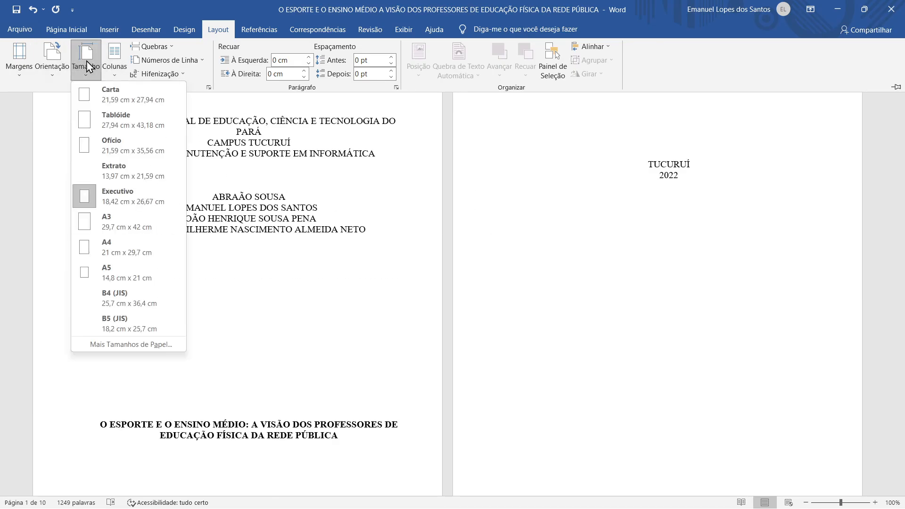
click(135, 156)
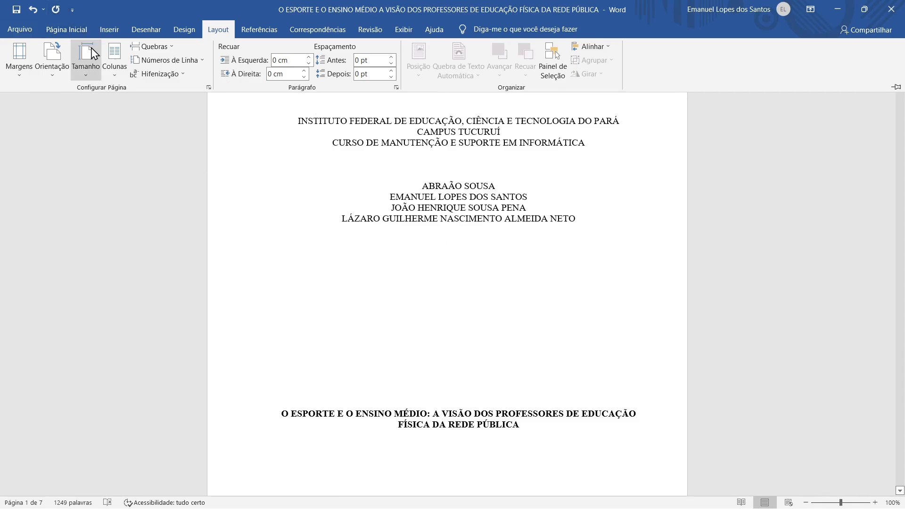
click(93, 64)
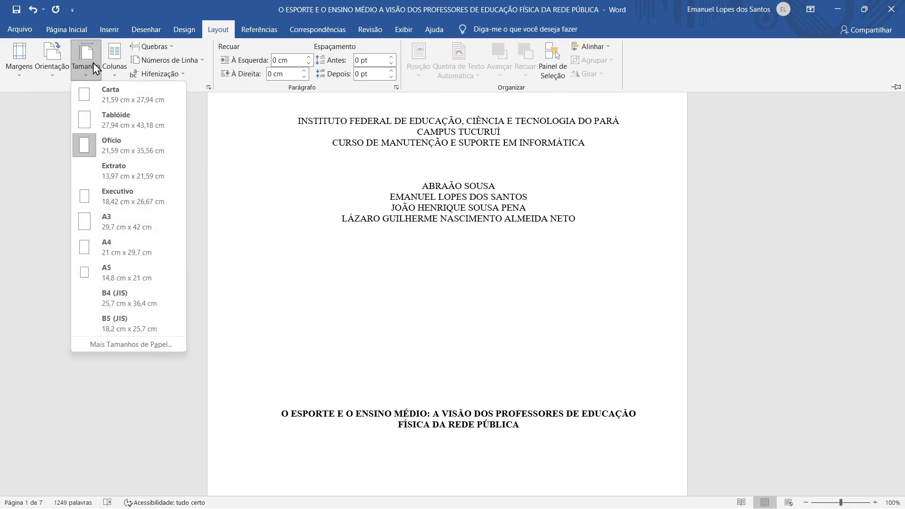
click(100, 247)
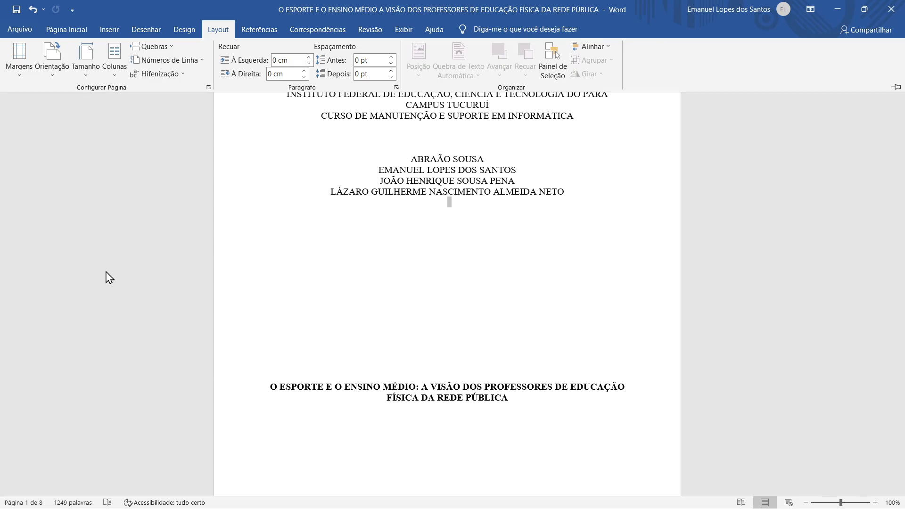
scroll(546, 190, up, 1)
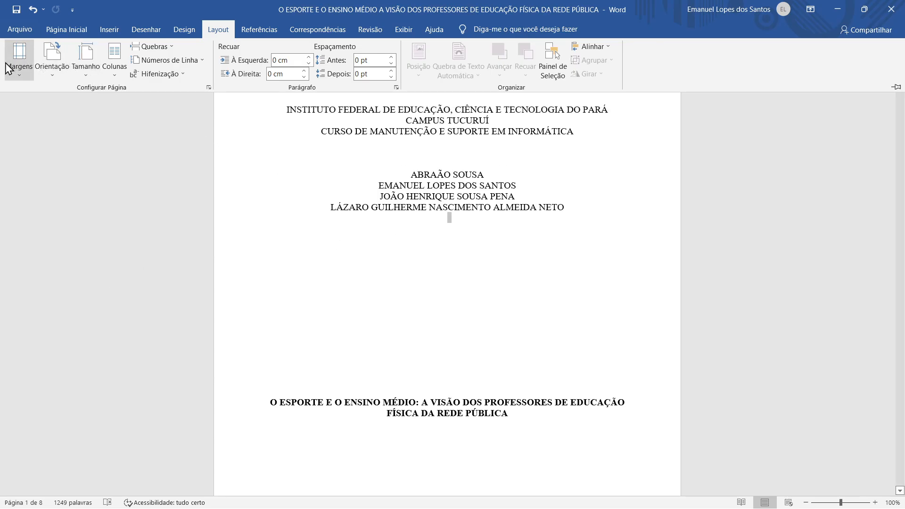
Open Custom Margins and enter 3 cm as the top margin
click(27, 66)
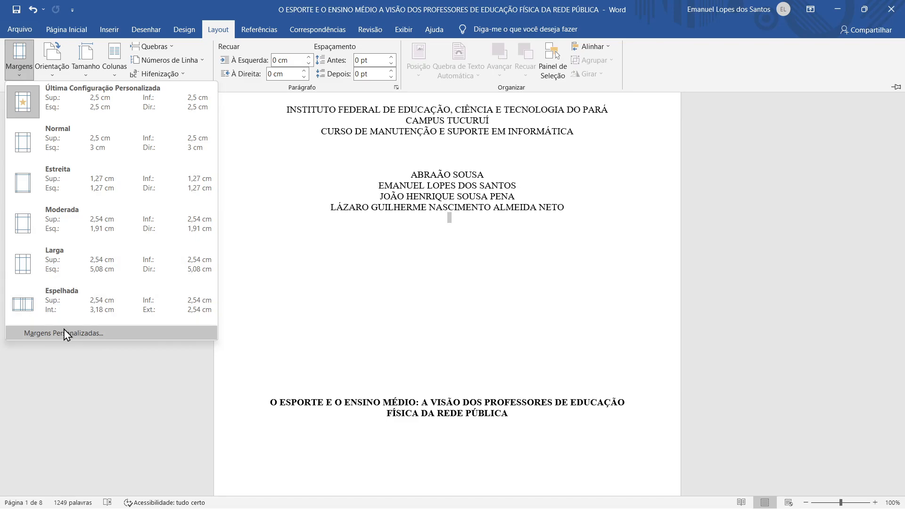
click(37, 344)
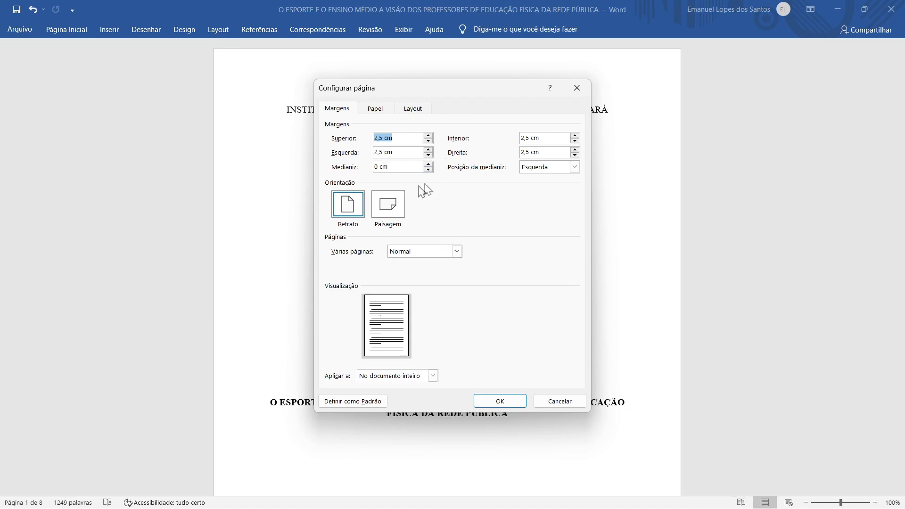
click(402, 137)
drag(398, 141, 326, 148)
text(3)
Set the left margin to 3 cm, bottom and right to 2 cm, and apply
click(415, 154)
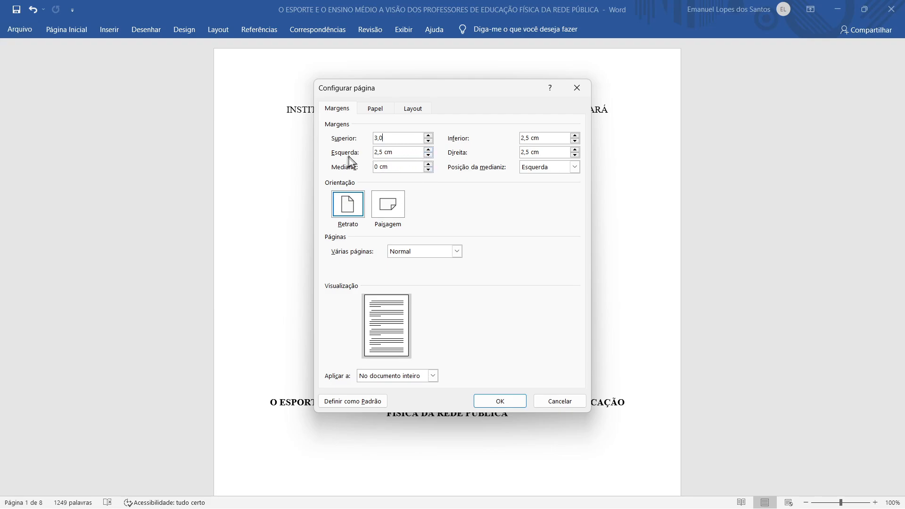
click(428, 150)
click(428, 150)
click(399, 153)
click(429, 140)
click(429, 135)
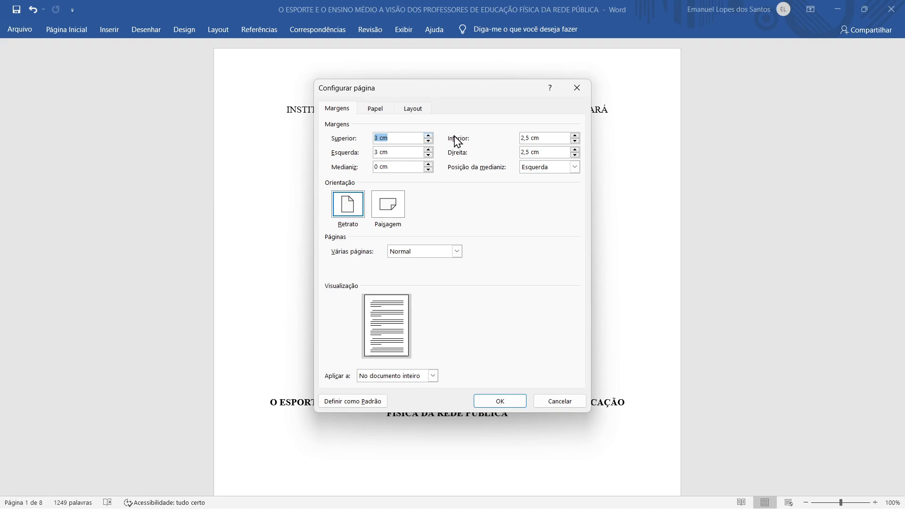
click(574, 141)
click(574, 141)
click(574, 141)
click(575, 155)
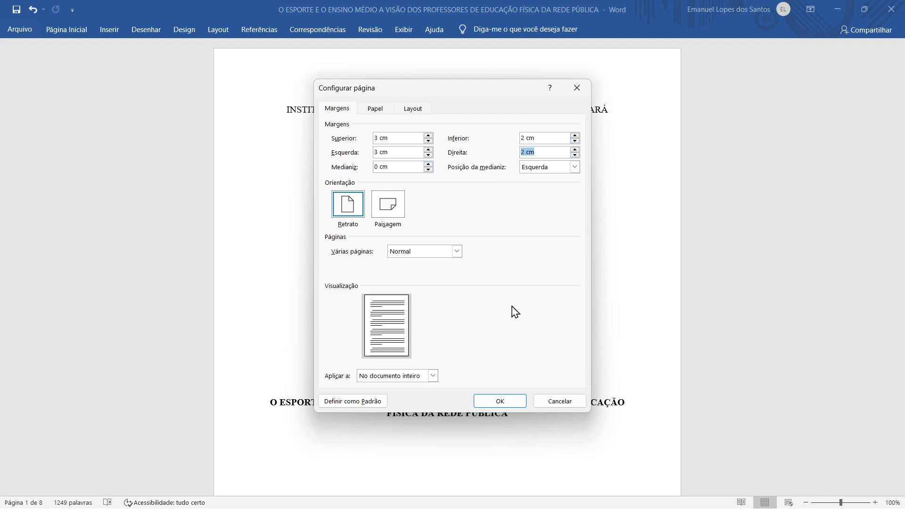
click(500, 401)
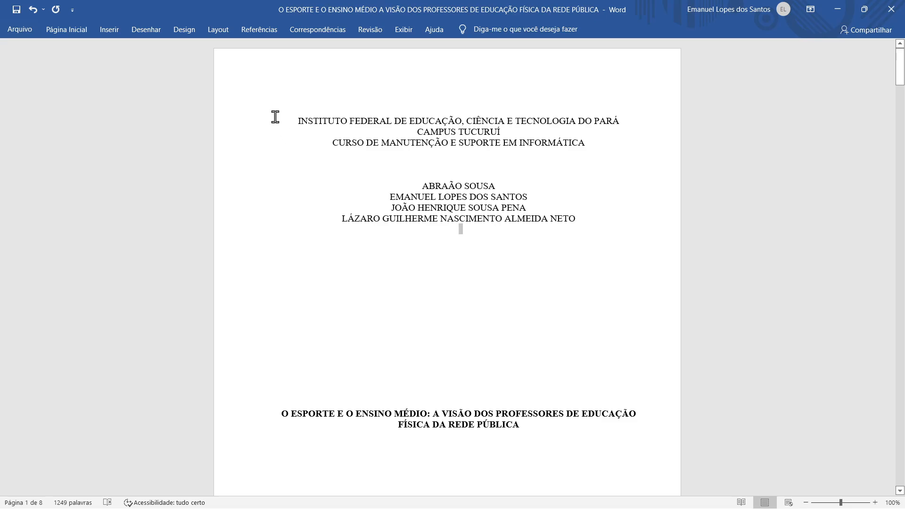
drag(281, 119, 346, 121)
Scroll around the cover page and clear the selection just before the header
scroll(470, 164, down, 3)
scroll(469, 163, down, 3)
scroll(466, 160, up, 4)
scroll(464, 158, down, 6)
scroll(461, 188, up, 10)
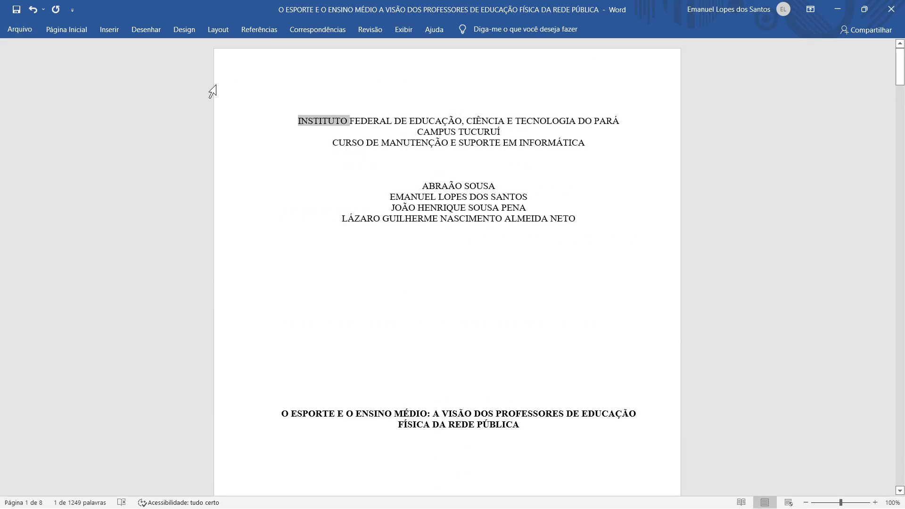
click(294, 122)
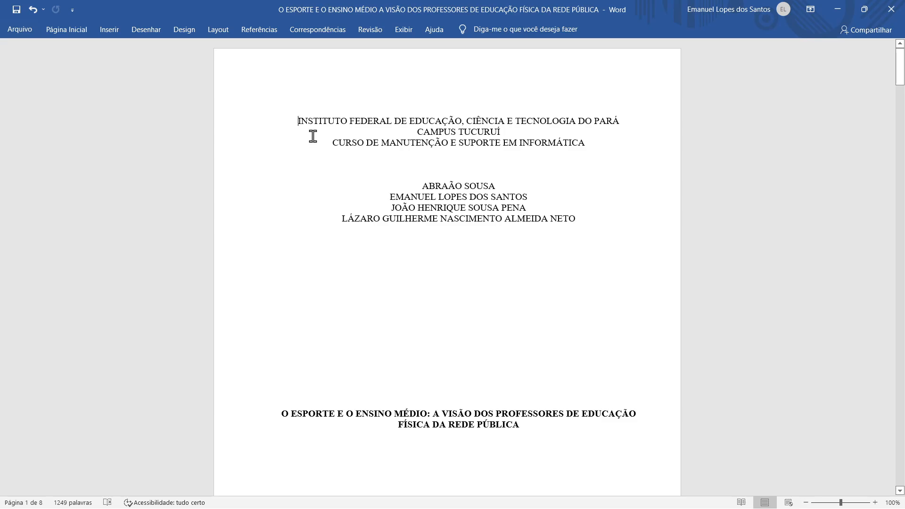
scroll(336, 218, down, 3)
scroll(336, 218, up, 3)
Choose Times New Roman from the Página Inicial font list
click(66, 32)
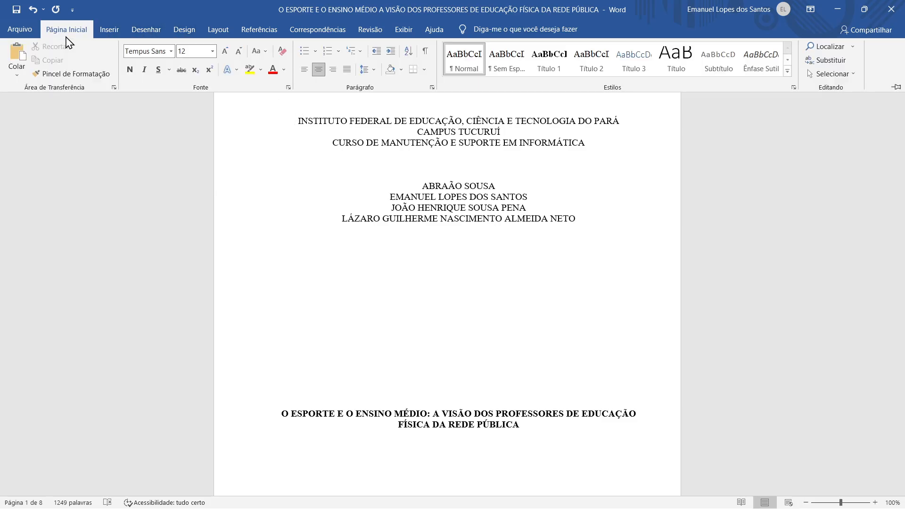
click(171, 52)
click(172, 52)
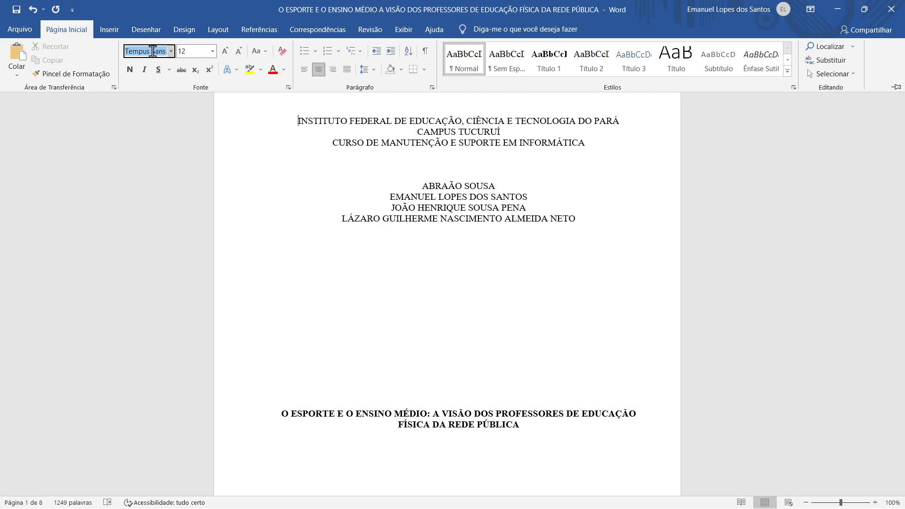
click(172, 51)
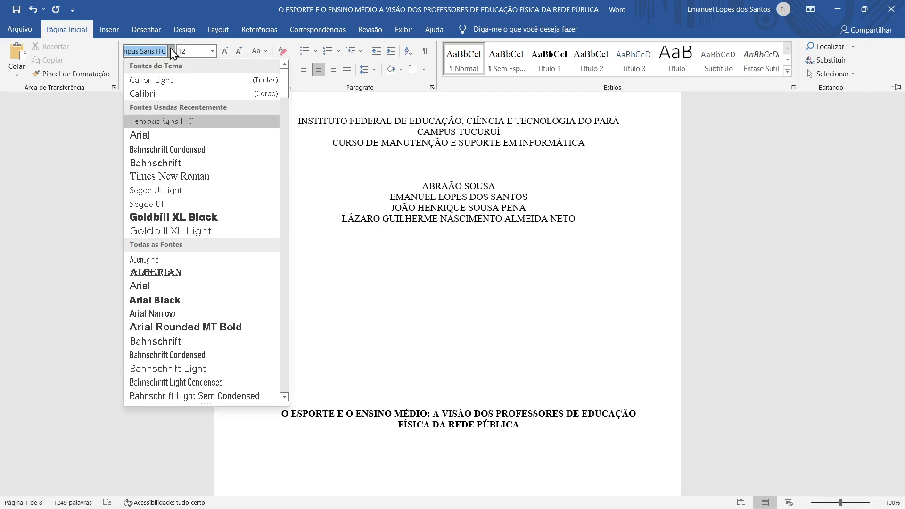
click(10, 202)
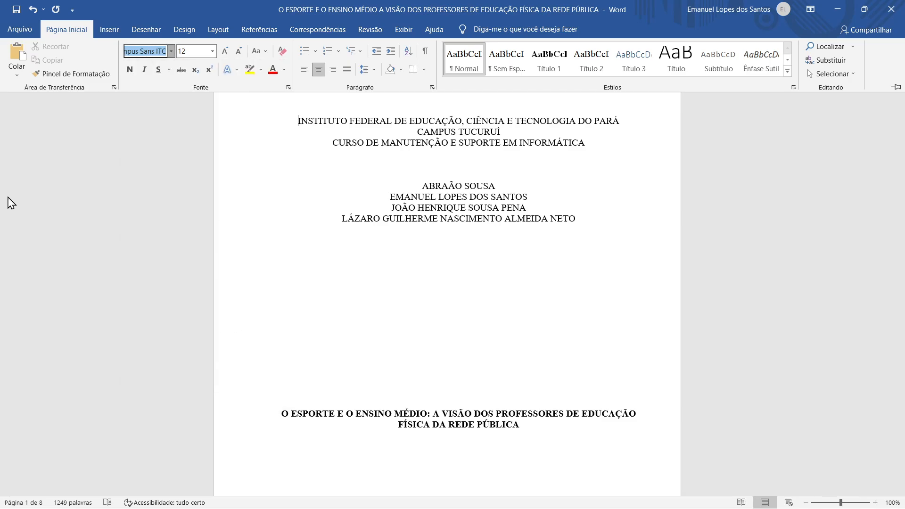
click(171, 52)
click(172, 52)
click(171, 52)
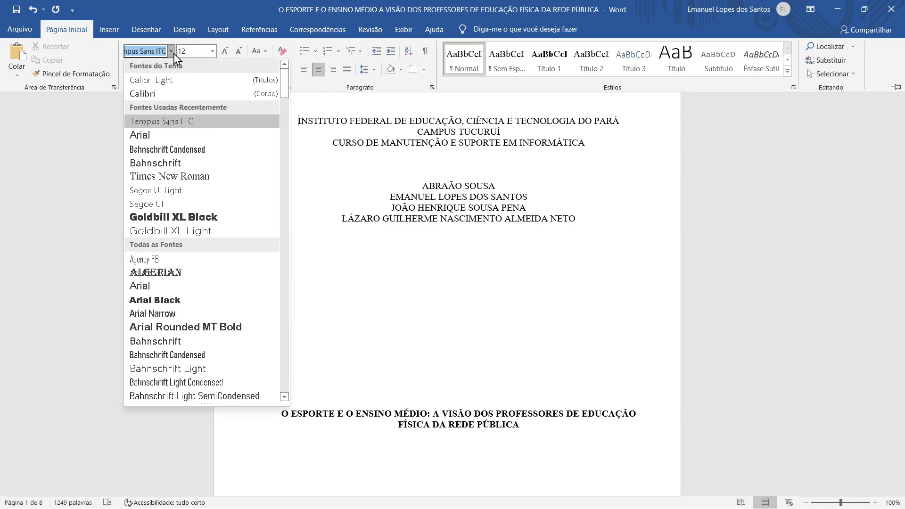
click(188, 176)
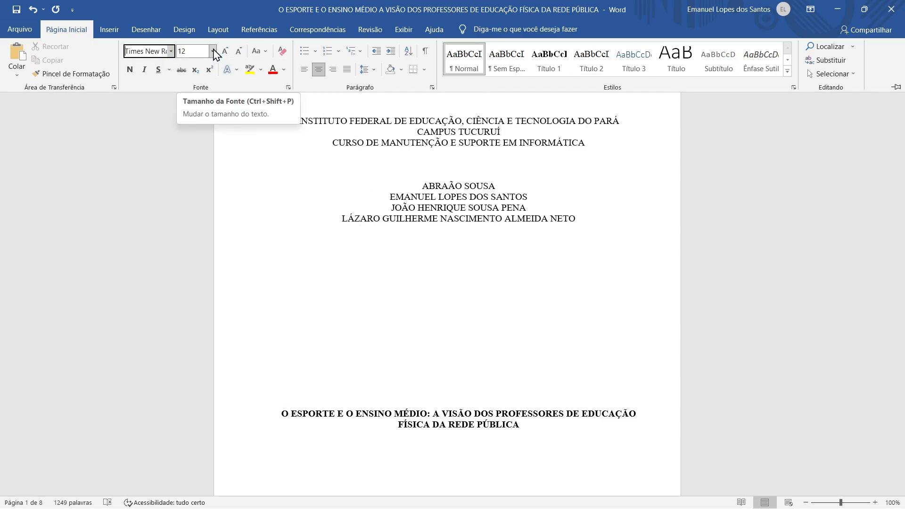
click(213, 51)
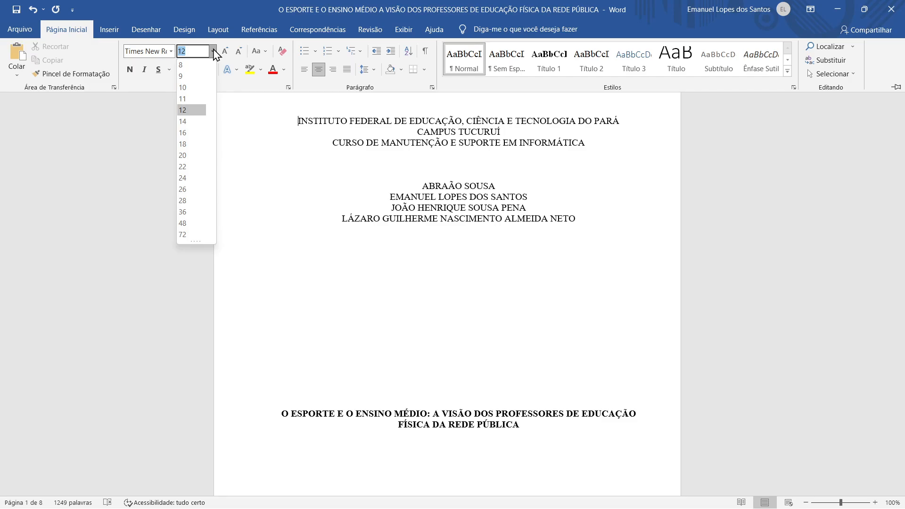
click(142, 136)
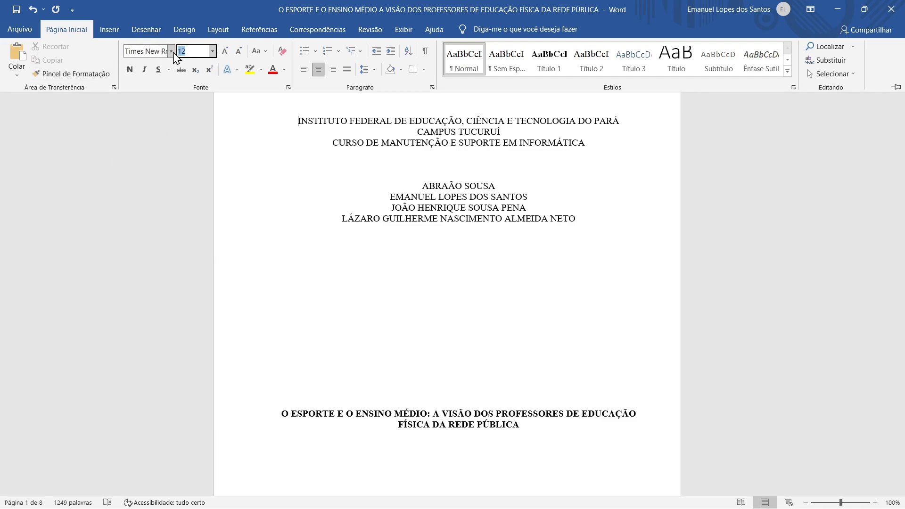
click(212, 52)
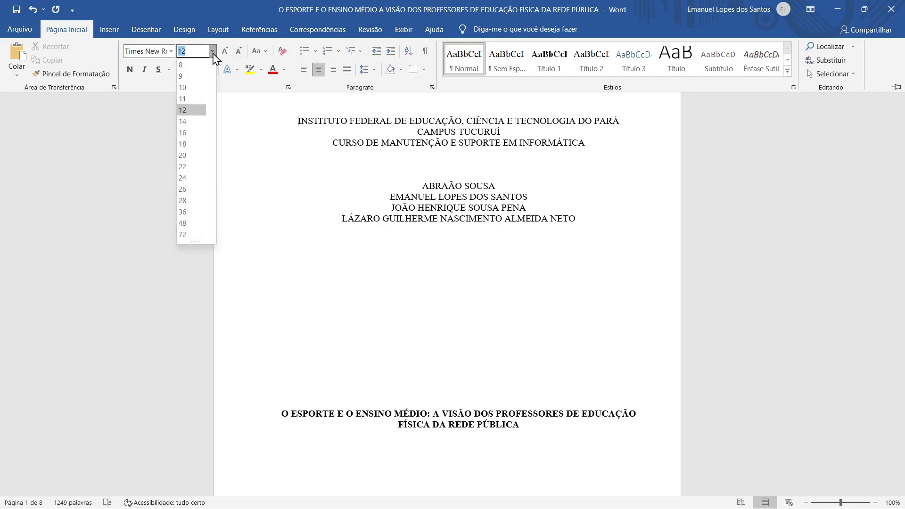
click(212, 53)
click(212, 54)
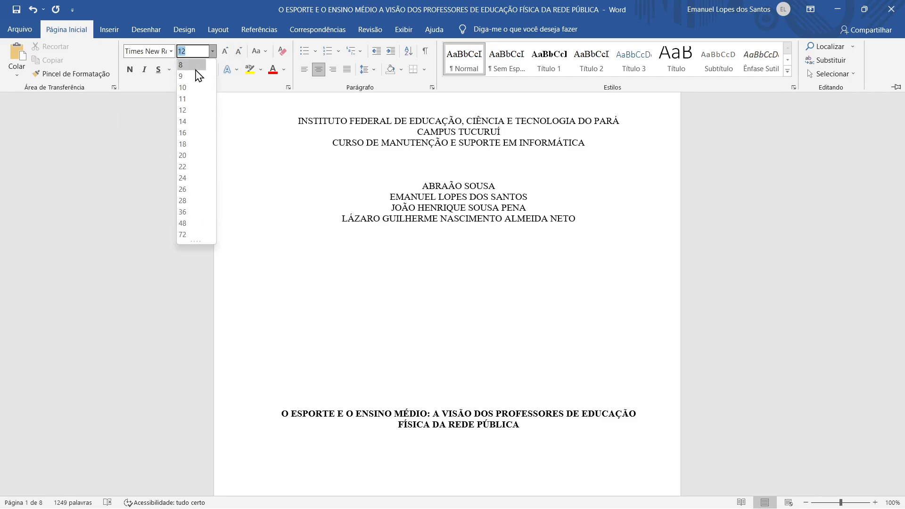
click(192, 114)
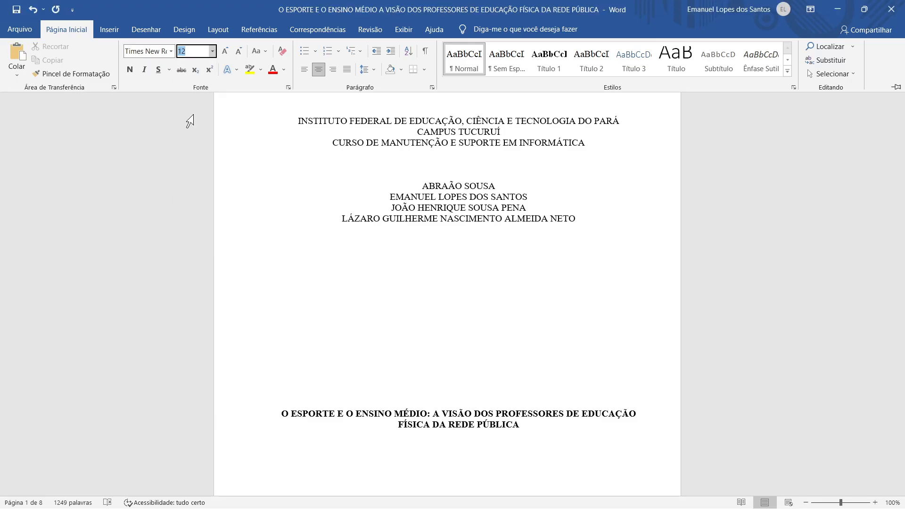
Scroll past the cover and Sumário pages to the 1 INTRODUÇÃO heading
scroll(460, 246, down, 5)
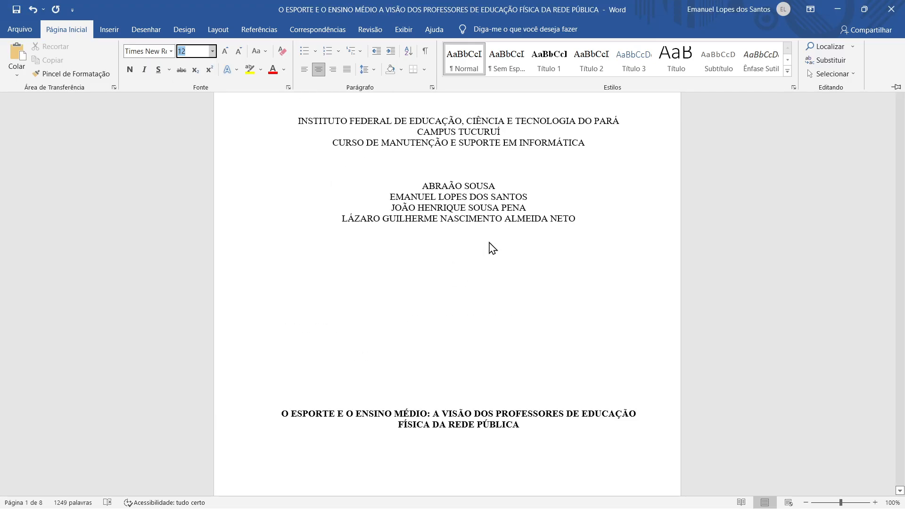
scroll(526, 212, down, 6)
scroll(524, 204, up, 11)
scroll(554, 144, up, 2)
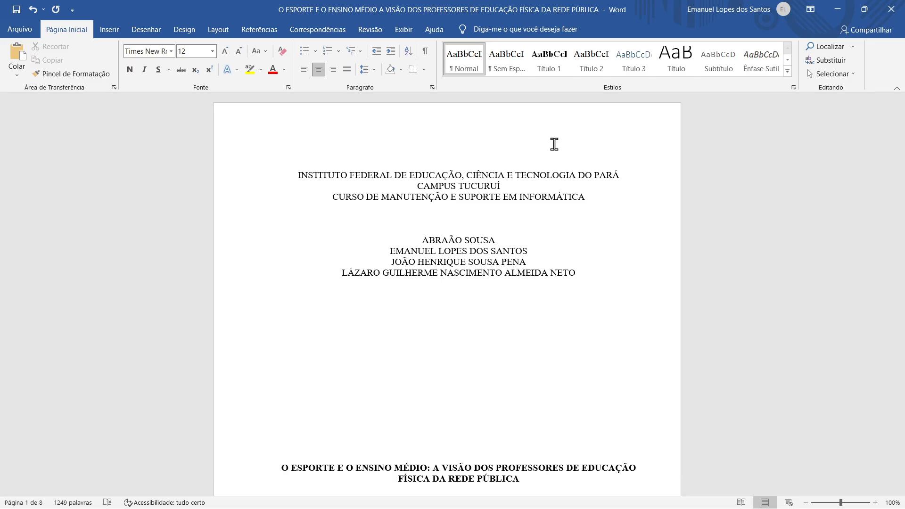
scroll(546, 191, down, 2)
scroll(547, 186, down, 10)
scroll(543, 186, down, 8)
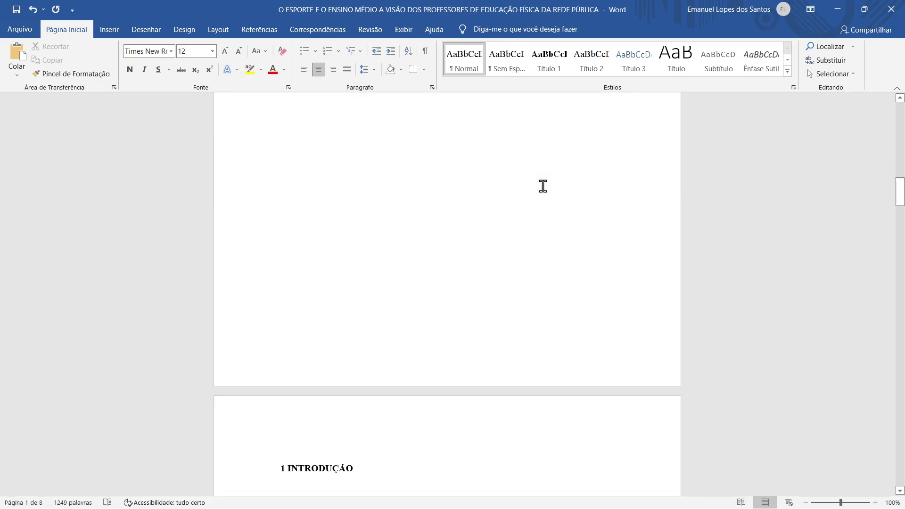
scroll(543, 186, down, 2)
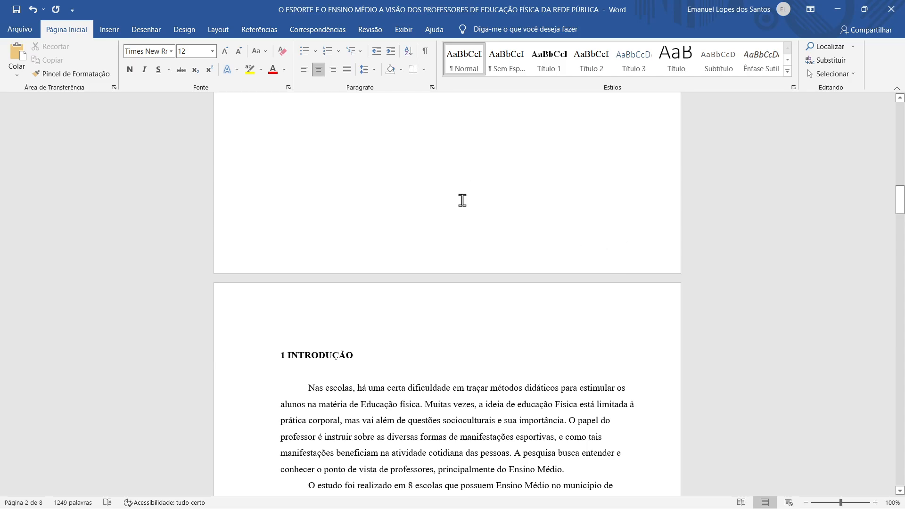
scroll(464, 193, down, 1)
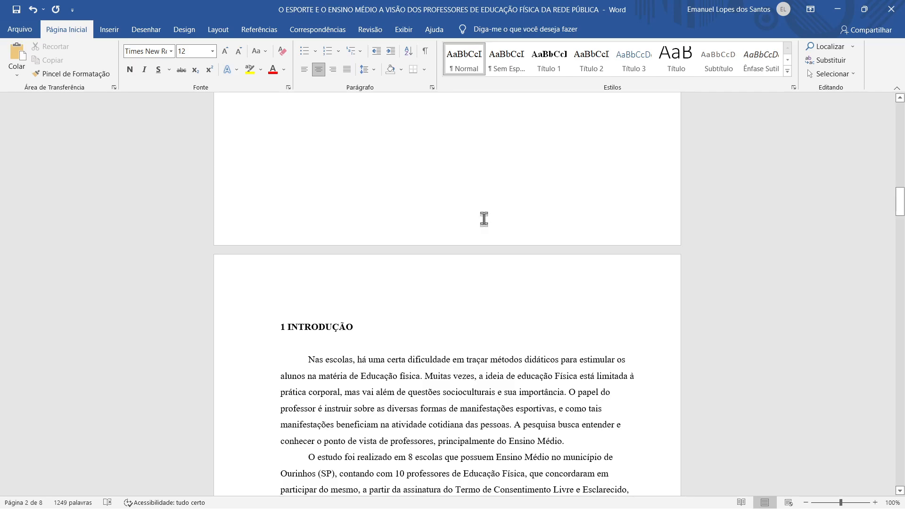
scroll(467, 207, down, 5)
scroll(475, 229, up, 2)
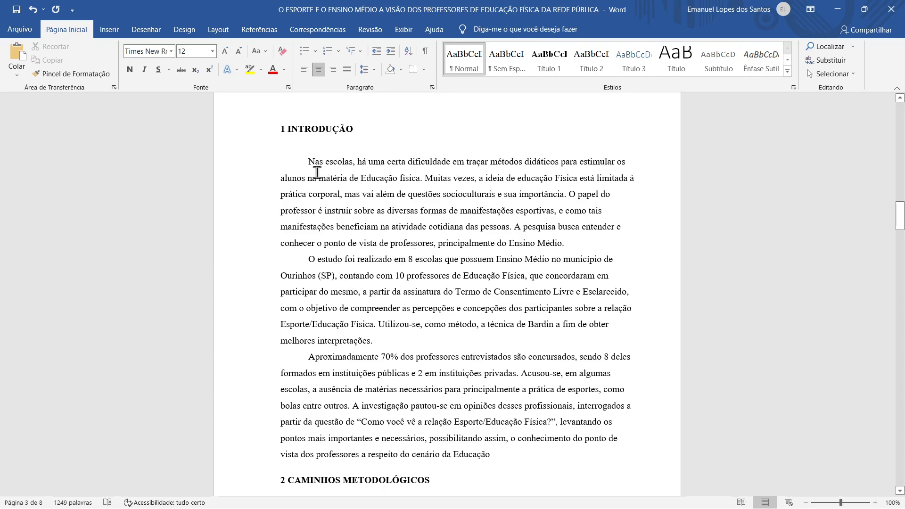
Drag-select the introduction's three paragraphs, retrying until 'Nas escolas' through 'Educação' is highlighted
drag(305, 159, 574, 453)
click(542, 468)
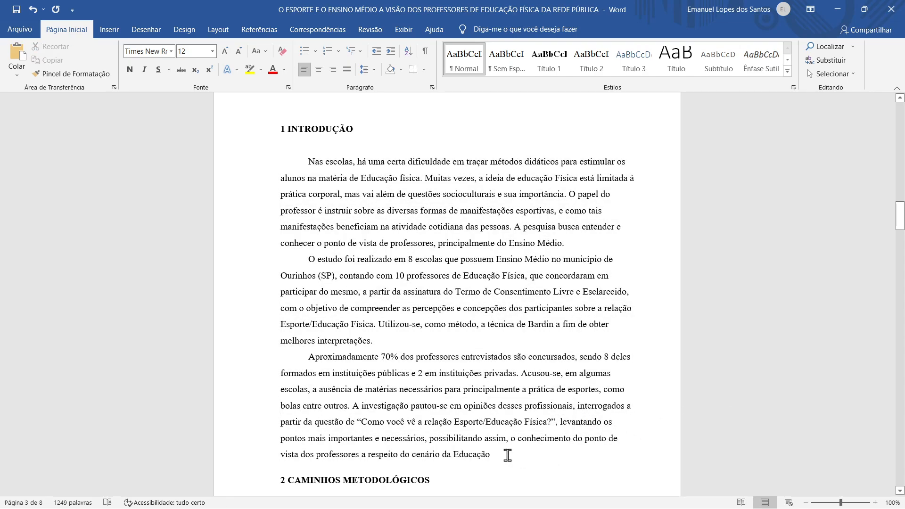
drag(507, 455, 228, 160)
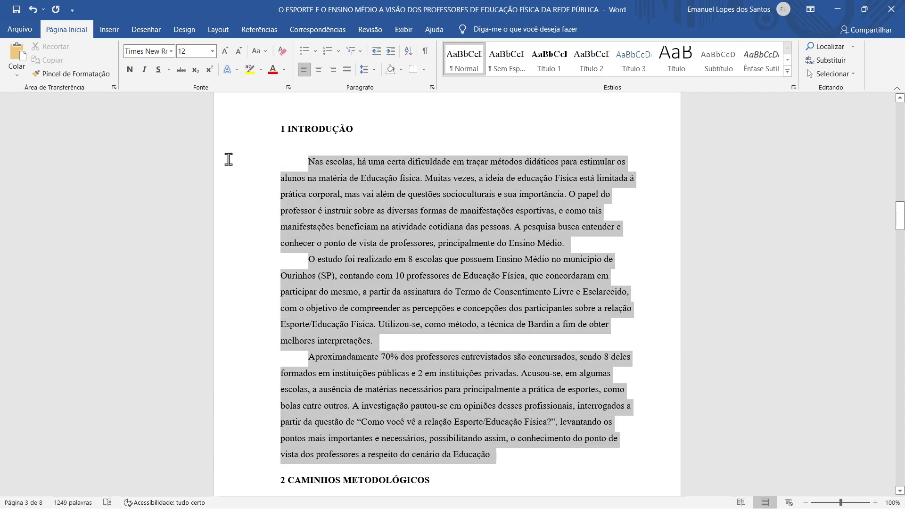
click(542, 465)
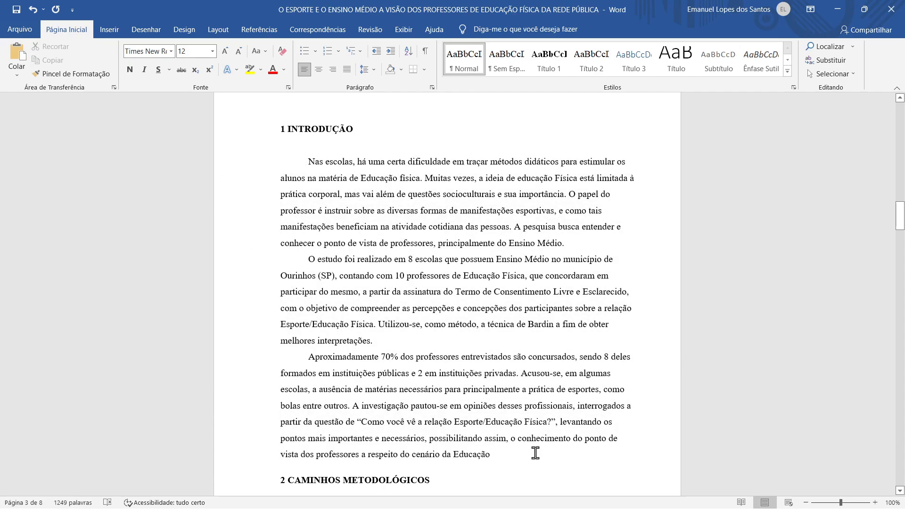
drag(523, 454, 293, 162)
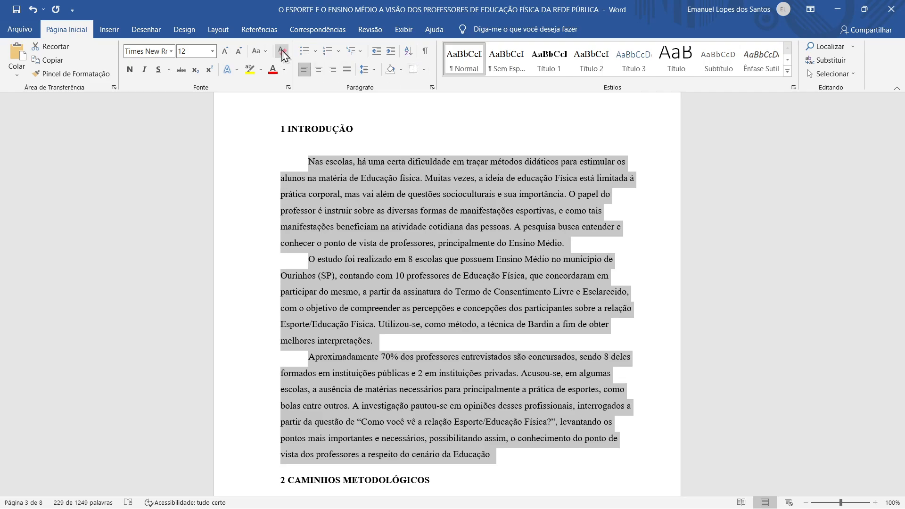
Apply Justificar (Ctrl+J) to the selected introduction paragraphs, then deselect them
click(347, 71)
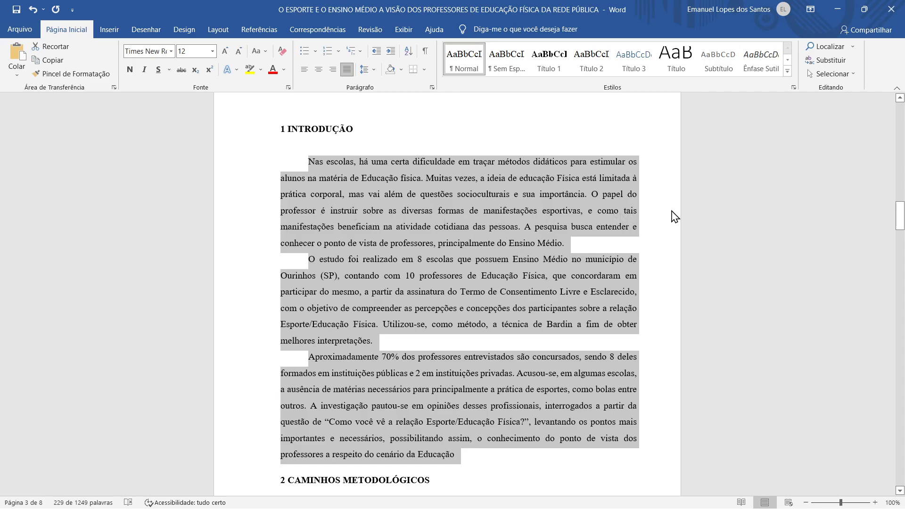
click(636, 211)
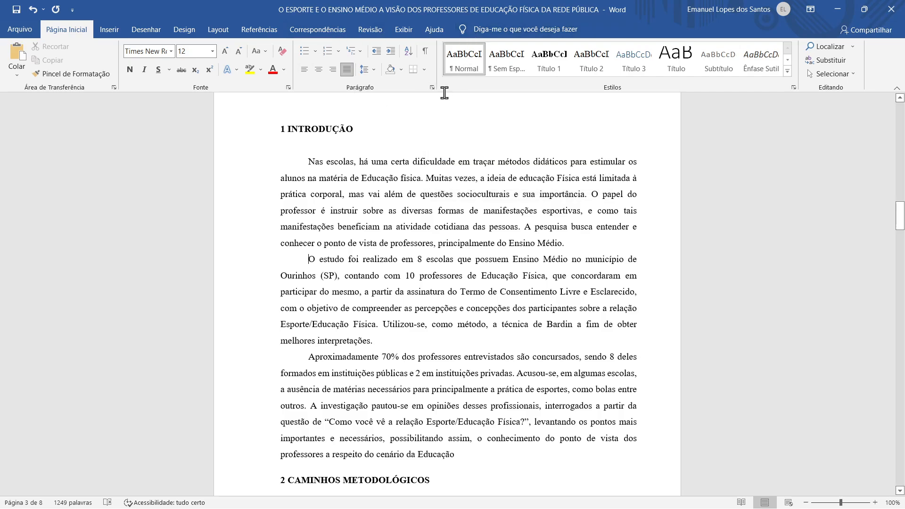
Set the 'O estudo foi realizado' paragraph's first-line indent to 1,5 cm
click(432, 87)
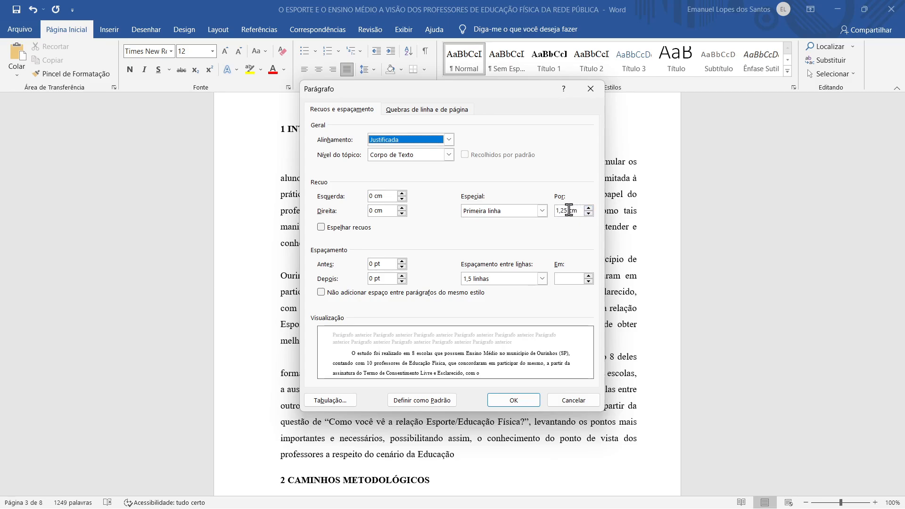
drag(556, 210, 564, 211)
key(BackSpace)
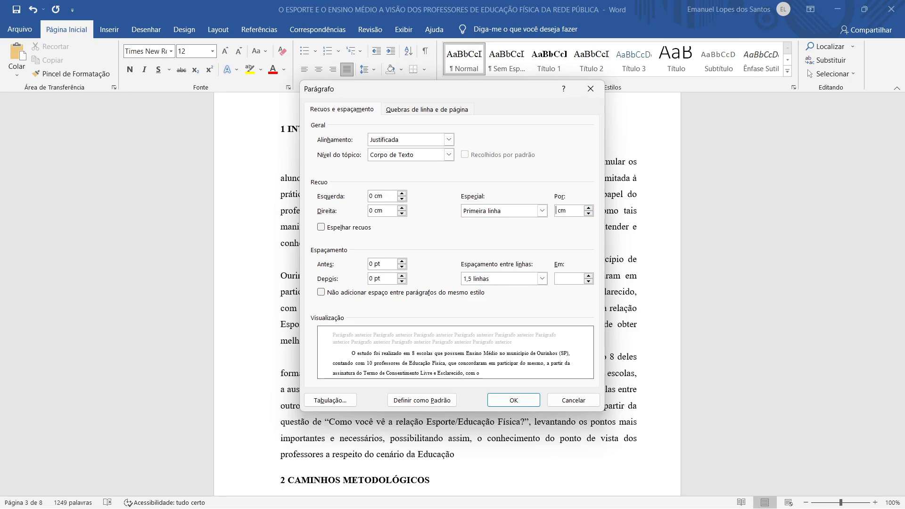
text(1,5)
click(513, 402)
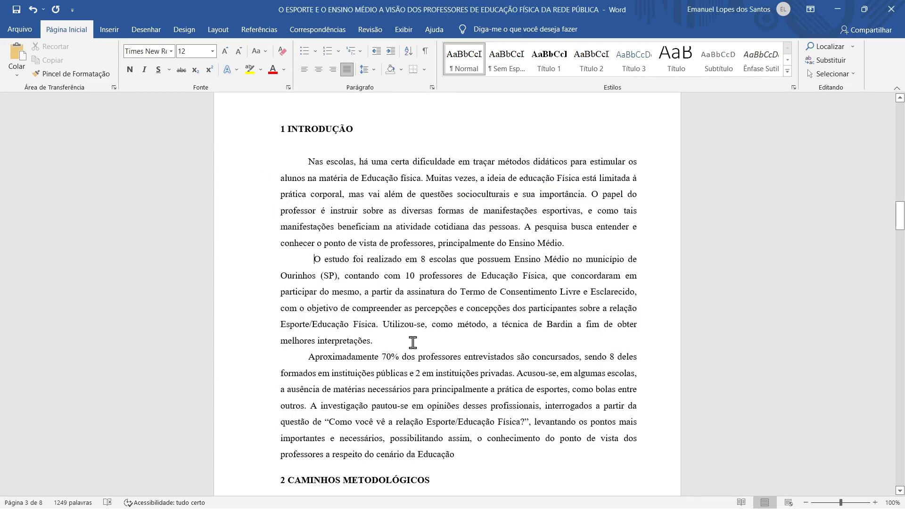
Select the three Introduction paragraphs and give them a 1,50 cm first-line indent
click(295, 259)
scroll(324, 301, up, 4)
scroll(323, 302, down, 5)
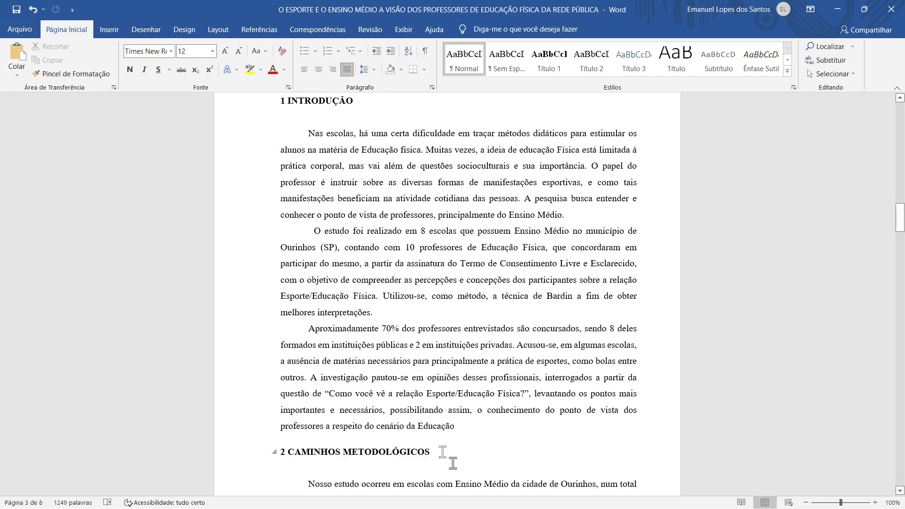
click(487, 424)
drag(487, 424, 243, 125)
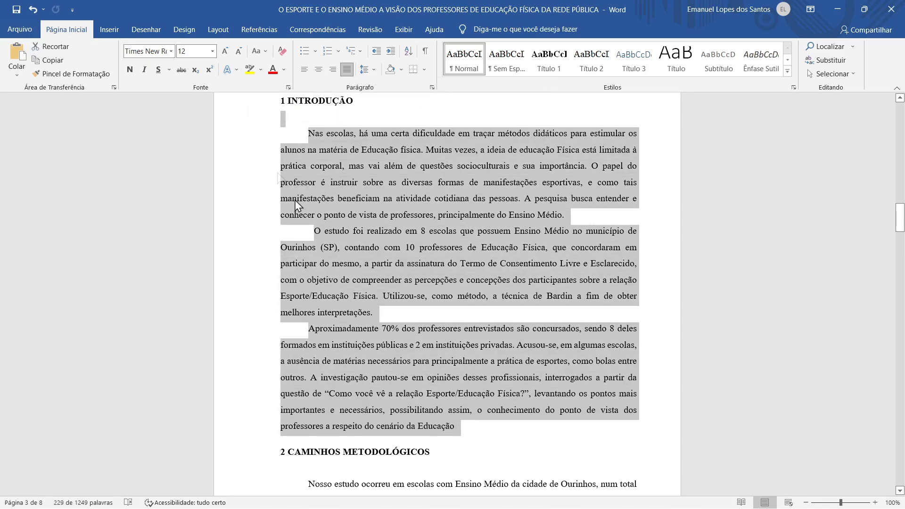
click(432, 87)
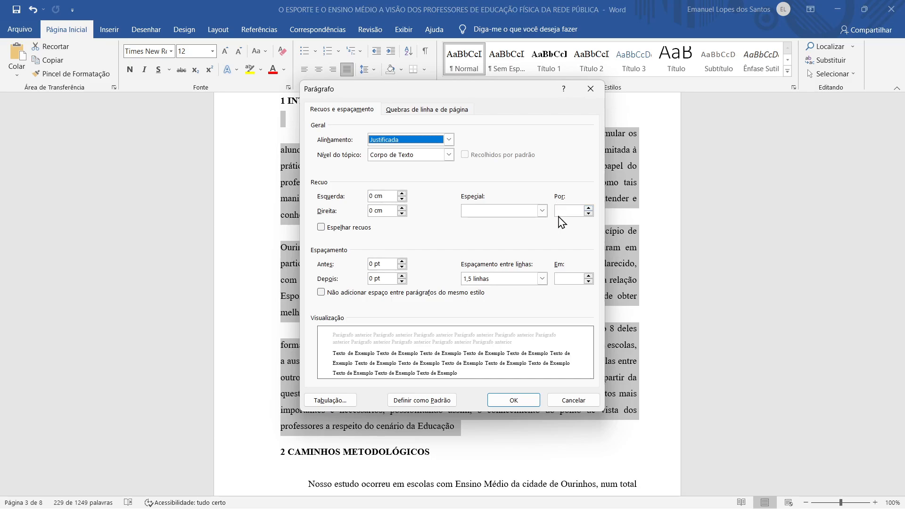
click(557, 215)
text(1,50)
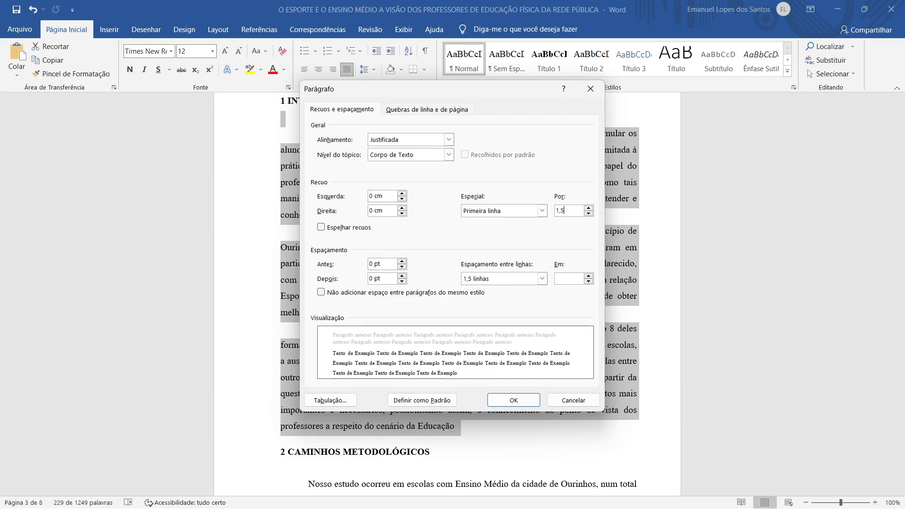
click(509, 398)
click(514, 400)
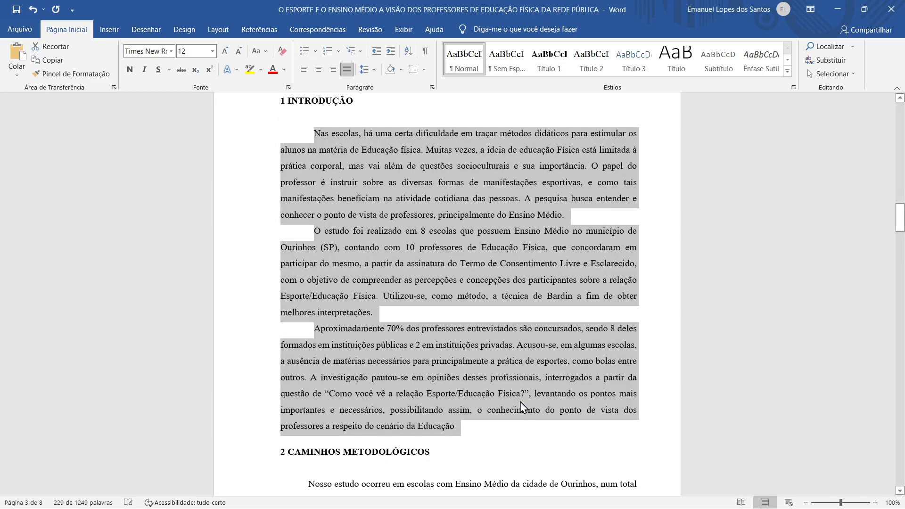
Select the Ourinhos (SP) line and scroll through the introduction to check the indents
click(250, 257)
scroll(528, 377, up, 2)
scroll(618, 311, down, 5)
scroll(617, 304, up, 6)
scroll(616, 305, up, 1)
scroll(606, 307, down, 2)
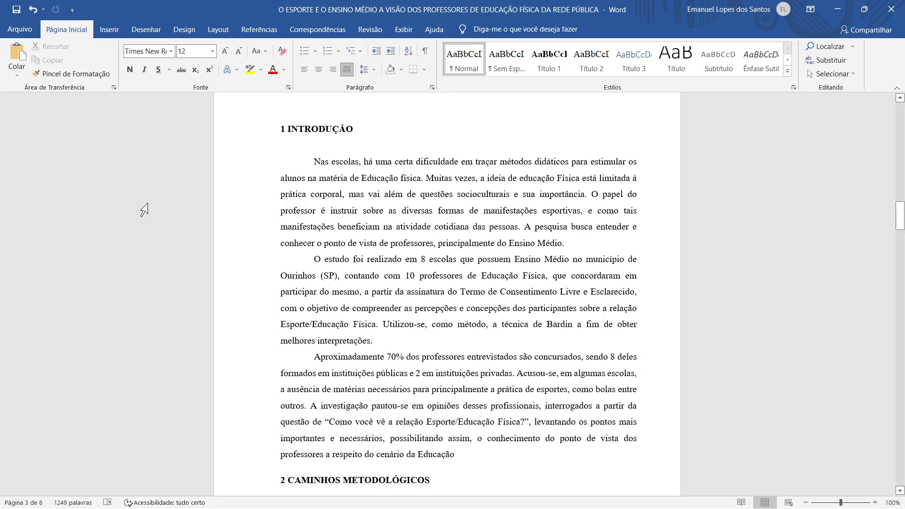
Set the 'O estudo foi realizado' paragraph's line spacing to Múltiplos at 1,50
click(432, 87)
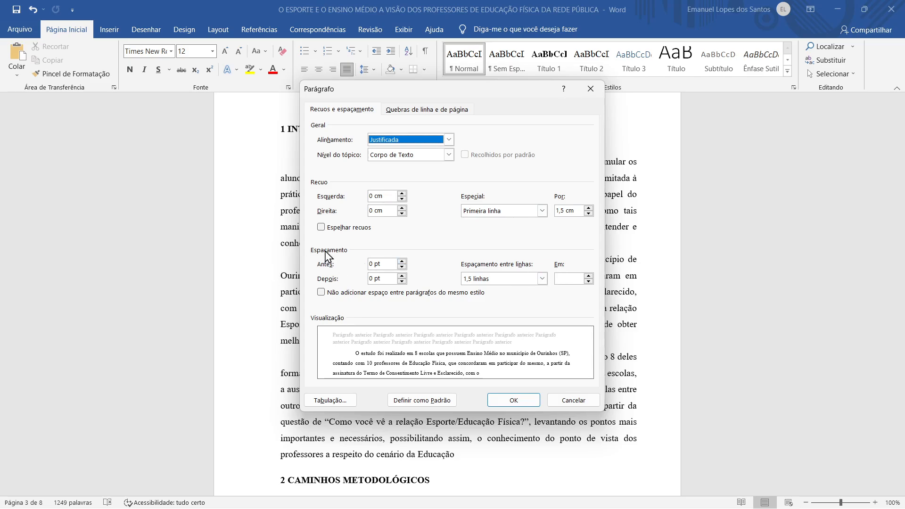
click(558, 276)
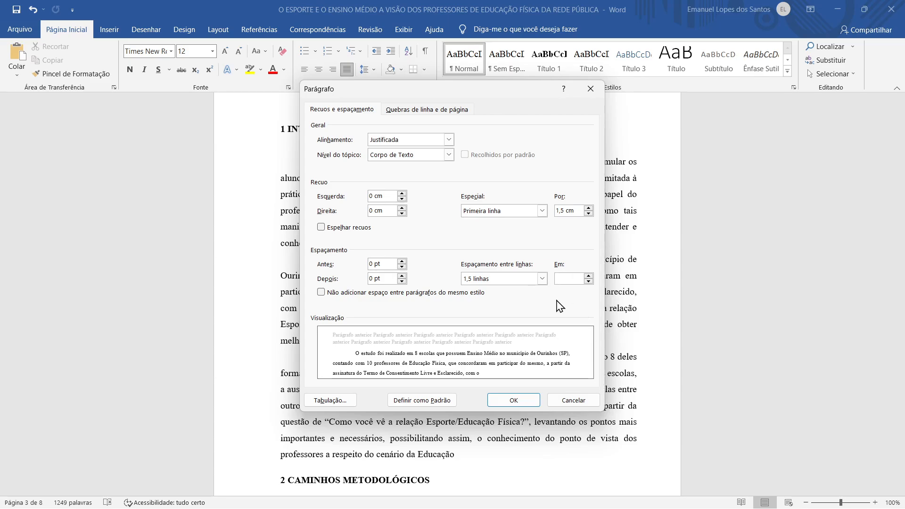
text(1,50)
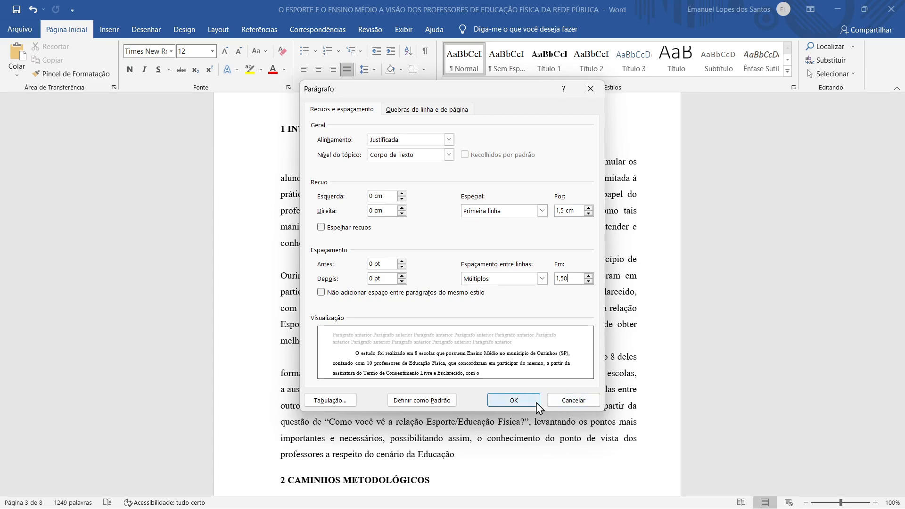
click(513, 400)
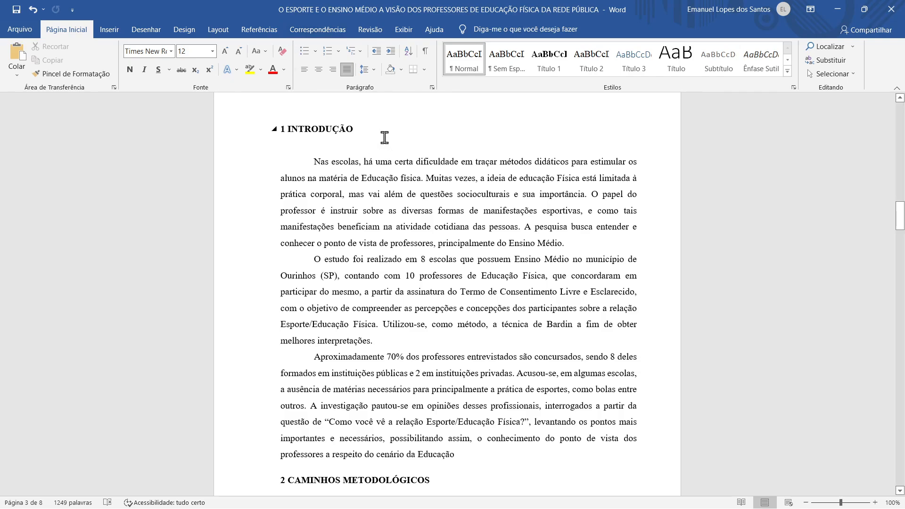
Select the '1 INTRODUÇÃO' heading and set its alignment to Justificada
drag(357, 127, 258, 132)
click(434, 91)
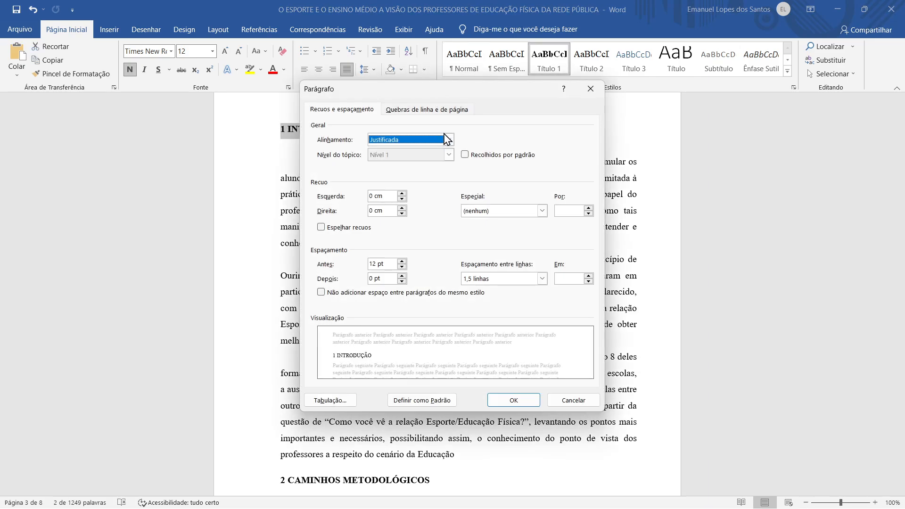
click(449, 140)
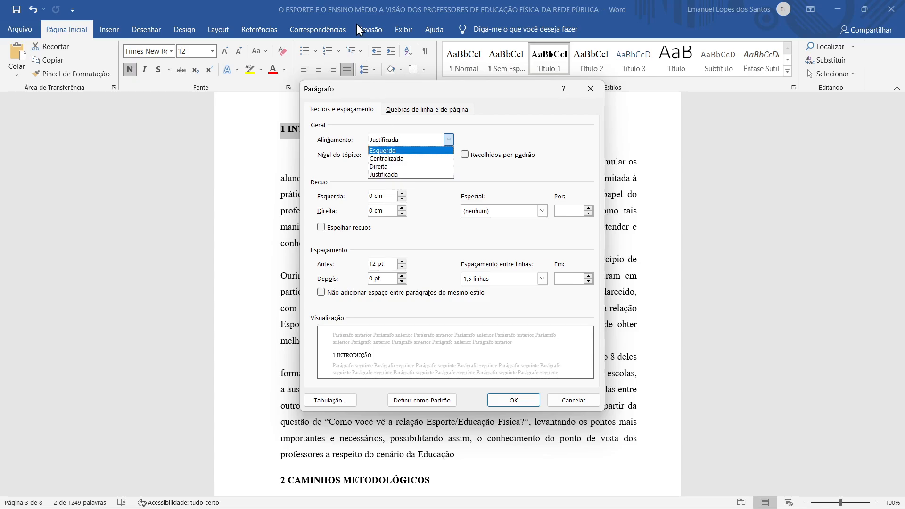
click(430, 176)
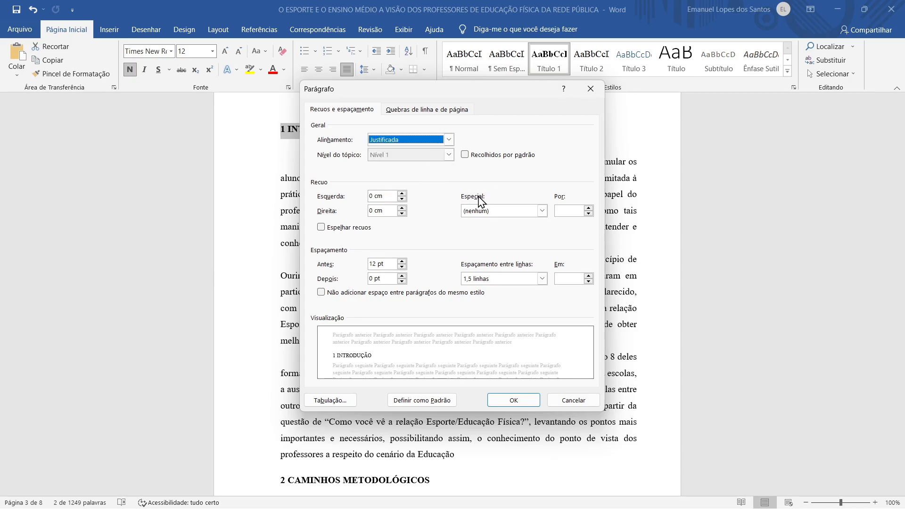
click(518, 400)
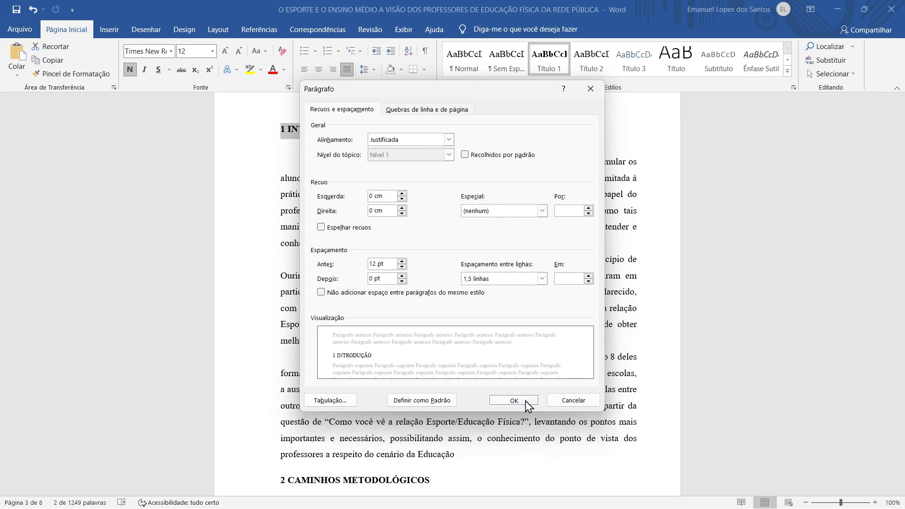
click(288, 87)
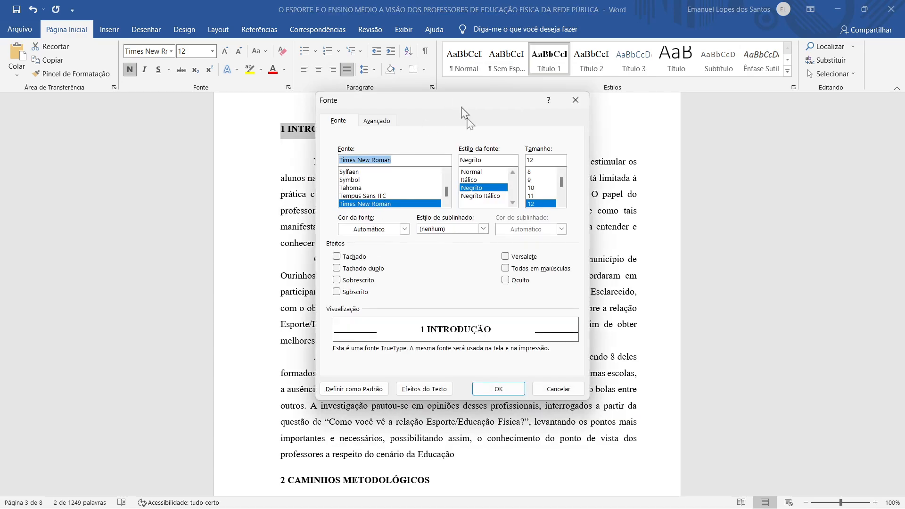
click(578, 107)
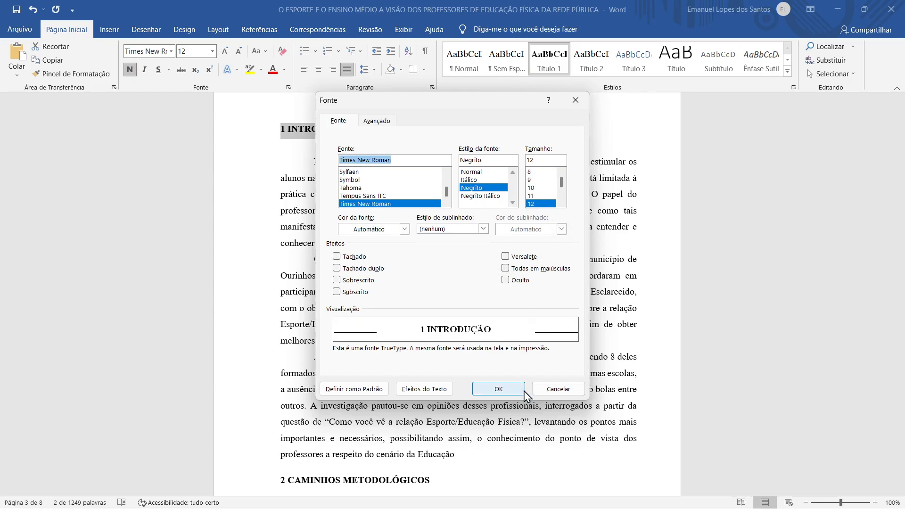
click(502, 391)
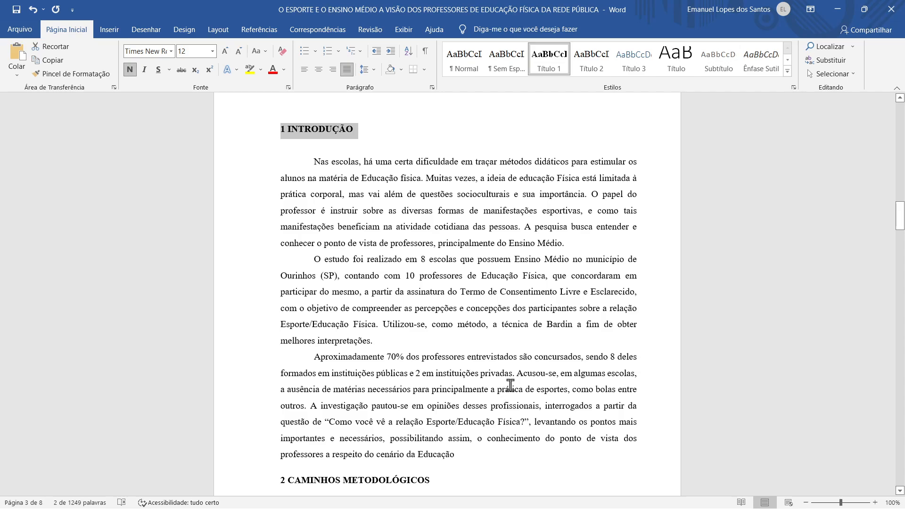
Move to the Referências page and select the REFERÊNCIAS heading with its reference entry
scroll(387, 255, down, 4)
scroll(401, 265, up, 2)
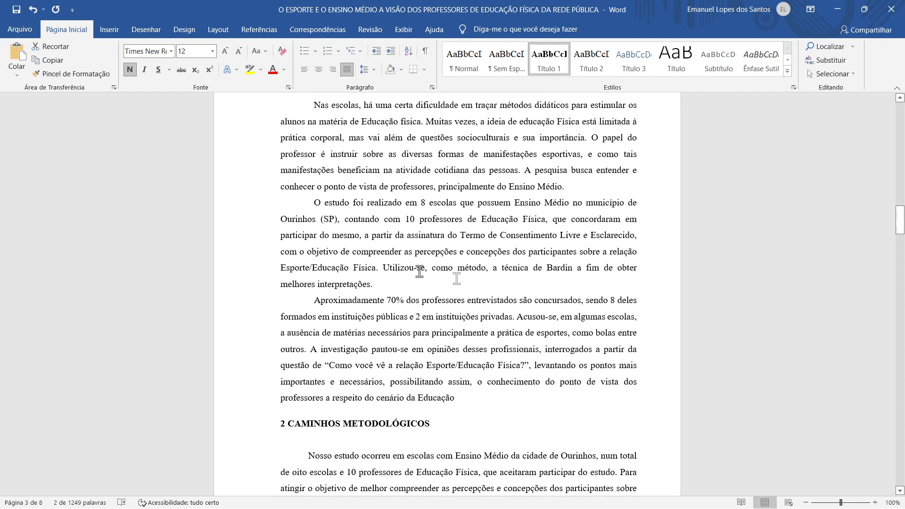
drag(898, 220, 889, 394)
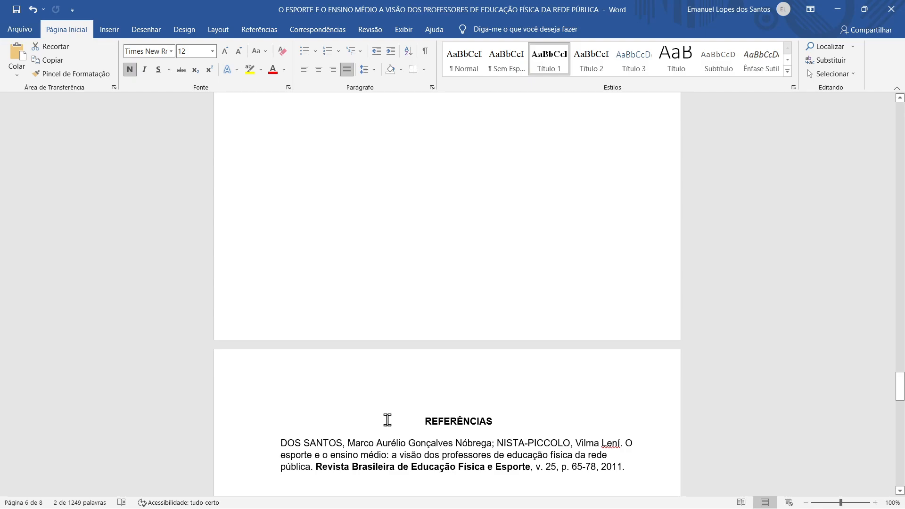
scroll(385, 415, down, 2)
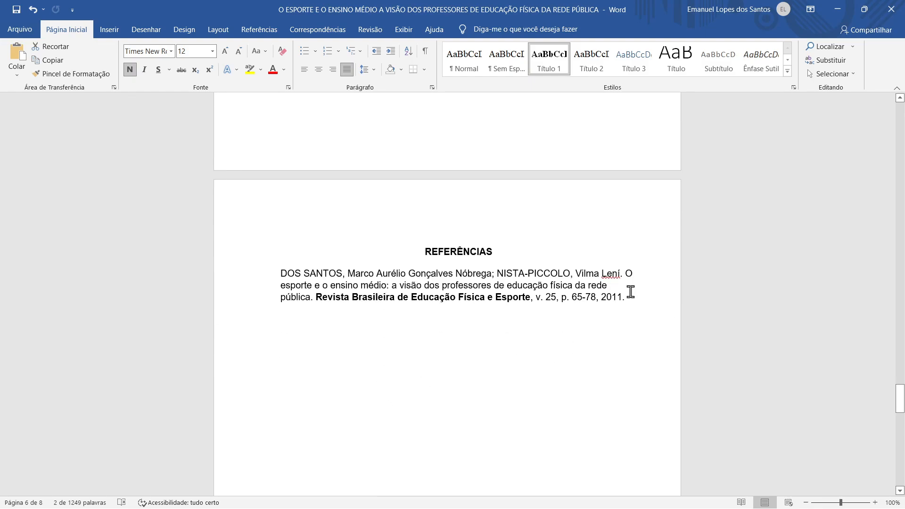
drag(631, 292, 258, 253)
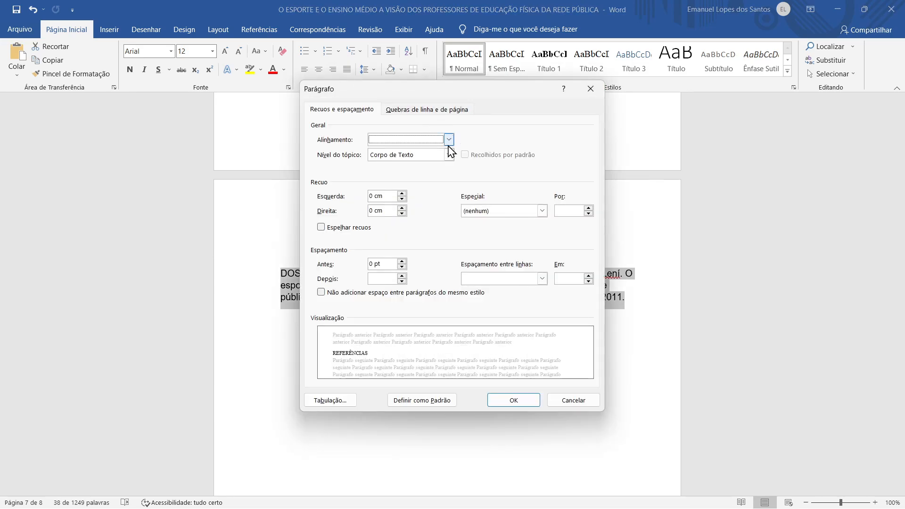
Set the REFERÊNCIAS heading and entry to Justificada, then reselect both paragraphs
click(448, 140)
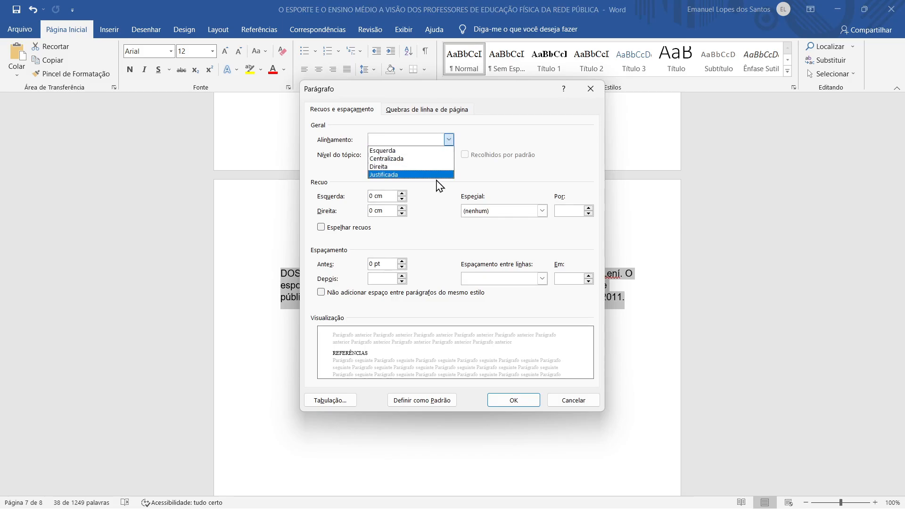
click(436, 181)
click(448, 140)
click(435, 176)
click(516, 400)
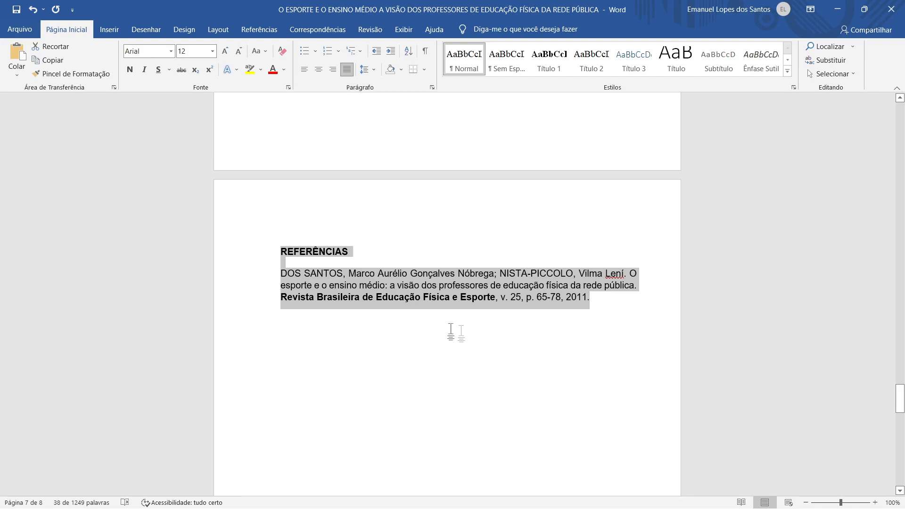
click(283, 251)
drag(282, 251, 632, 325)
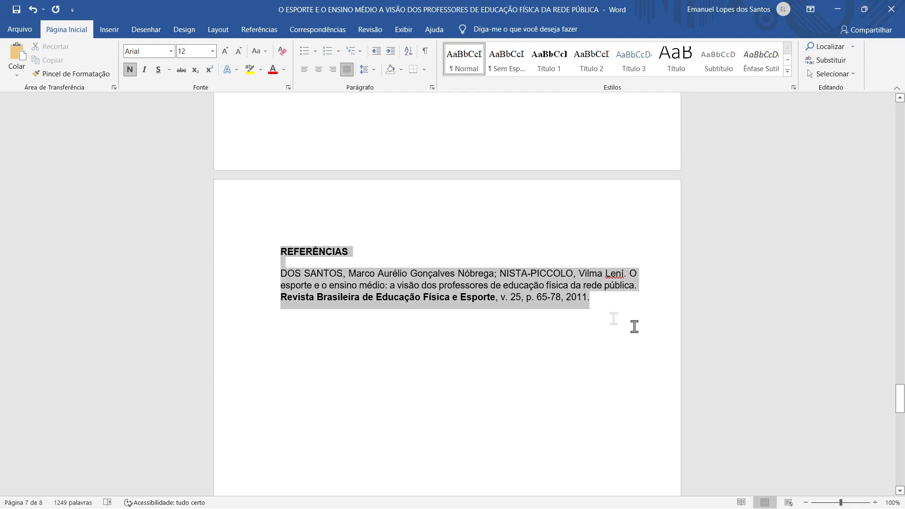
Change the REFERÊNCIAS heading and entry font from Arial to Times New Roman
click(288, 87)
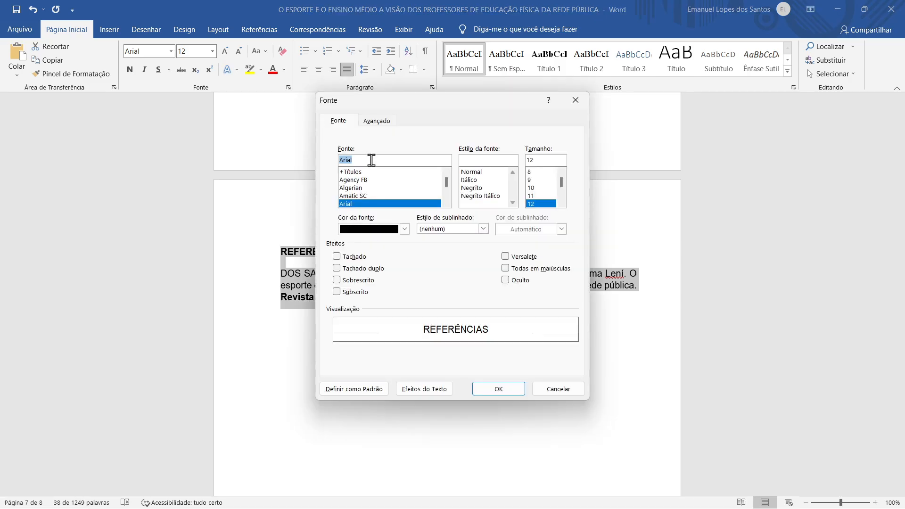
key(BackSpace)
text(time)
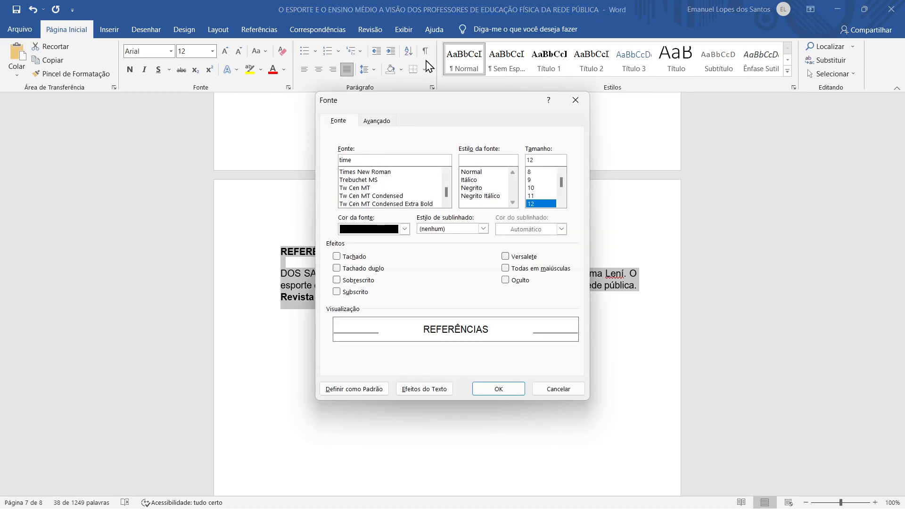
click(406, 172)
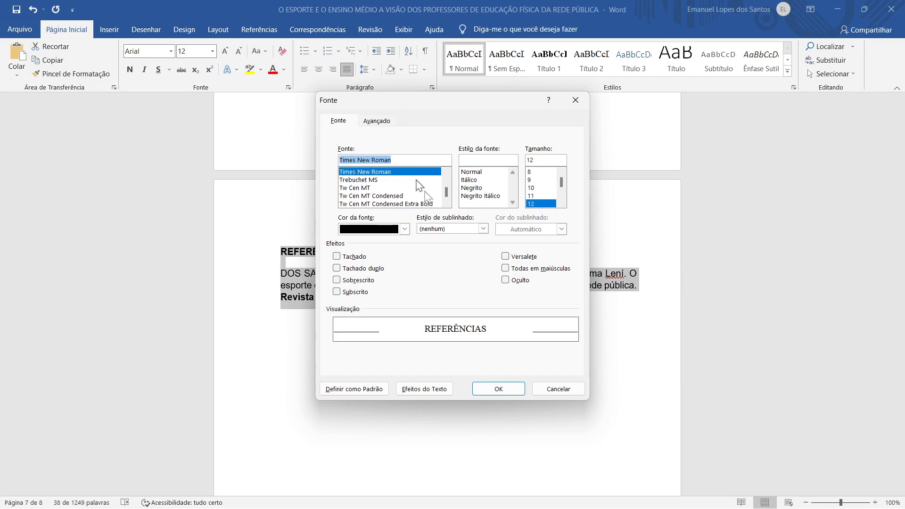